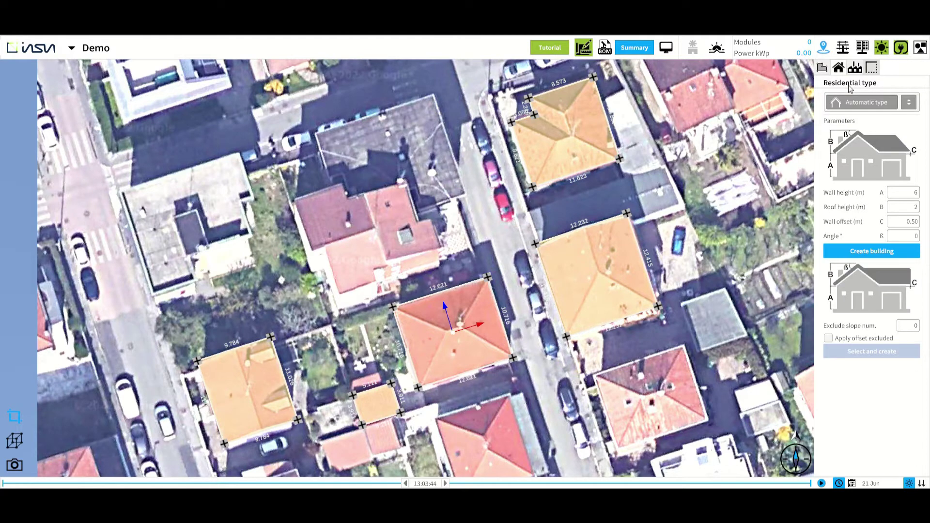
# - Create an automatic-type residential building from the selected profile with 6 m walls, a 0.50 m wall offset and a 15° roof angle
pyautogui.click(911, 104)
pyautogui.click(895, 213)
pyautogui.click(855, 258)
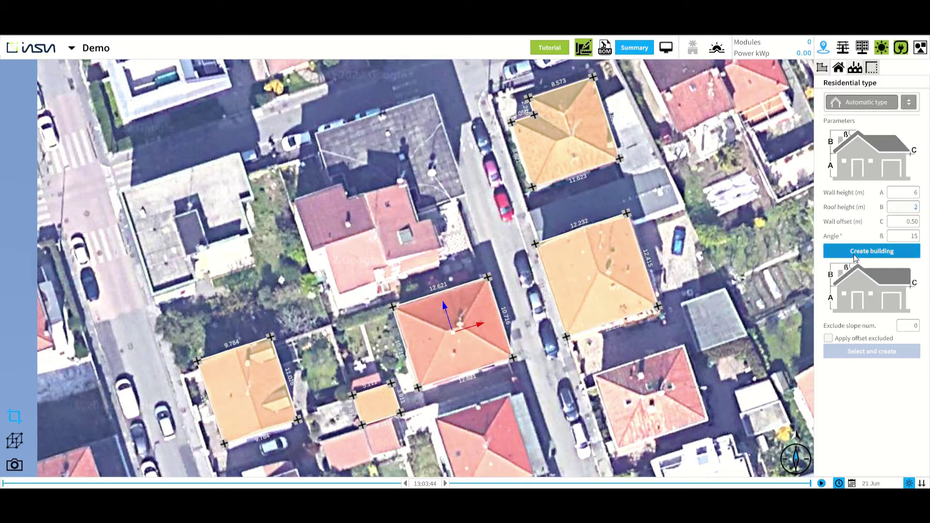
# - Compare the new building's roof with the aerial image using transparency, and inspect the building in 3D
pyautogui.scroll(5, 458, 341)
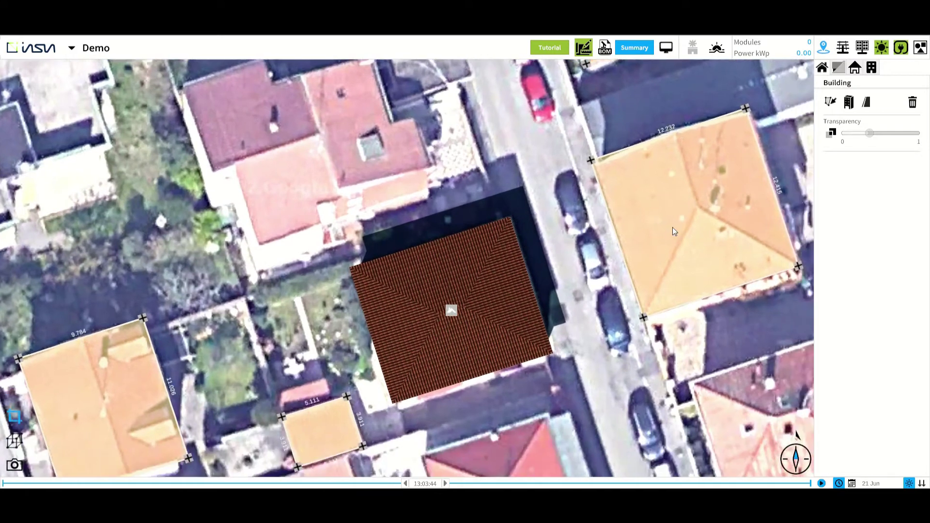
pyautogui.click(832, 135)
pyautogui.moveTo(871, 134)
pyautogui.mouseDown()
pyautogui.moveTo(913, 134)
pyautogui.moveTo(870, 135)
pyautogui.mouseUp()
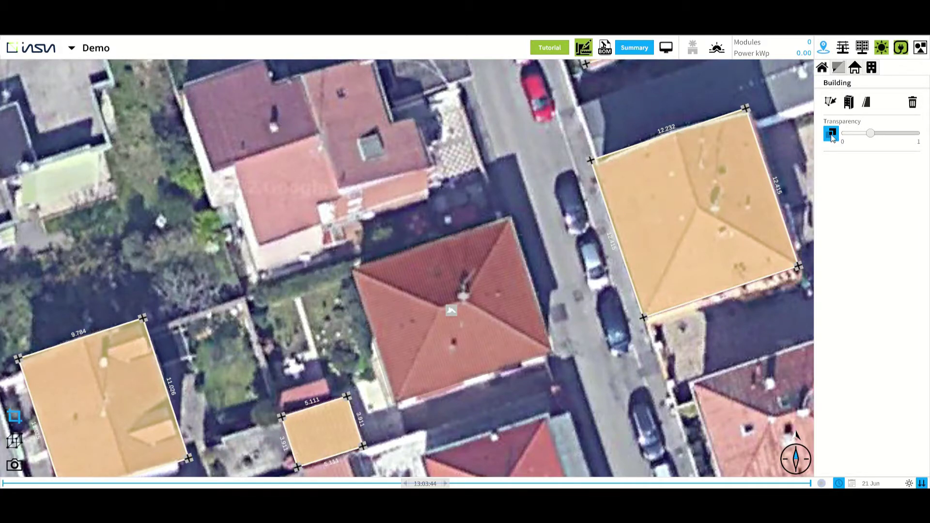
pyautogui.click(832, 135)
pyautogui.click(15, 442)
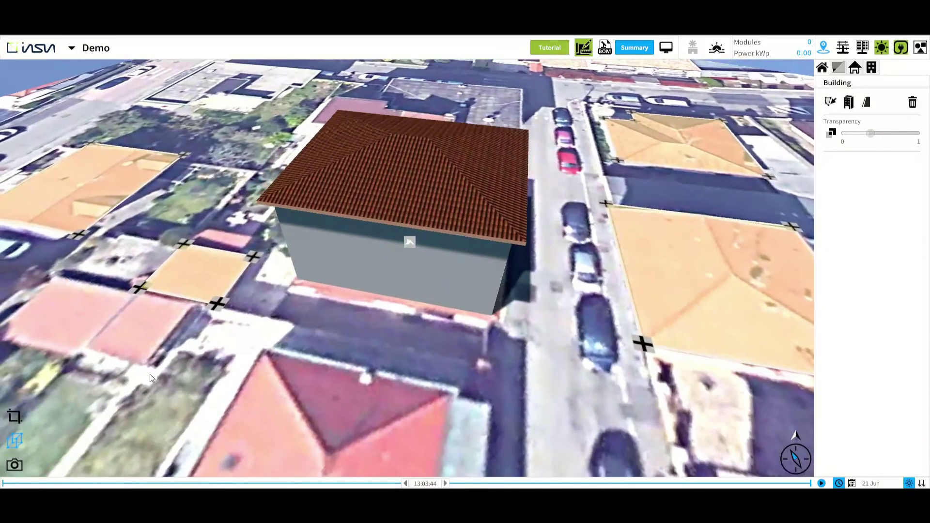
pyautogui.click(21, 418)
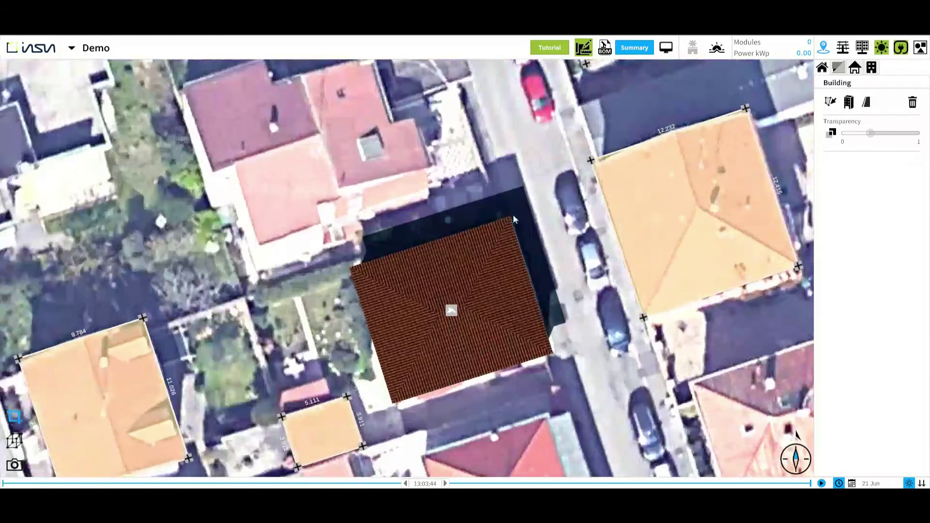
# - Create an automatic-type building from the notched profile farther north, with 6 m walls, a 0.50 m offset and a 15° roof angle
pyautogui.scroll(-3, 514, 216)
pyautogui.moveTo(511, 223); pyautogui.dragTo(458, 292, button='middle')
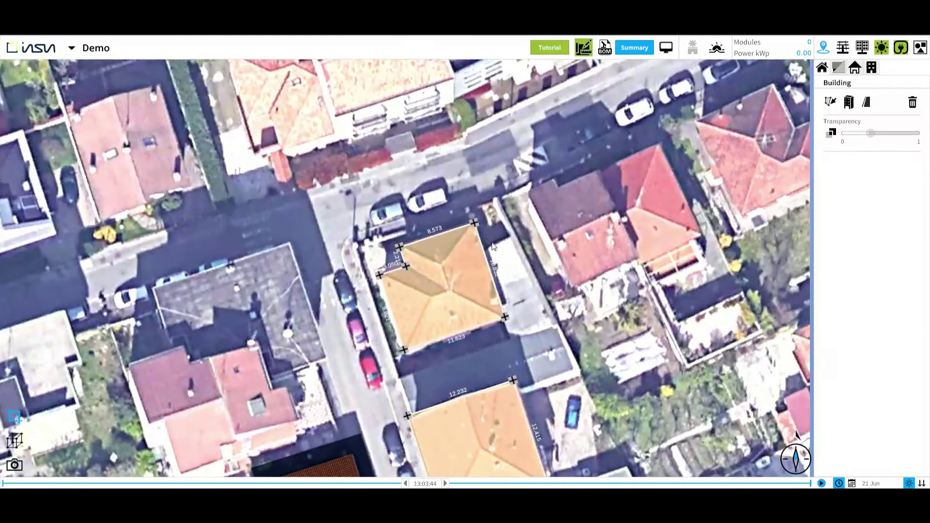
pyautogui.click(447, 293)
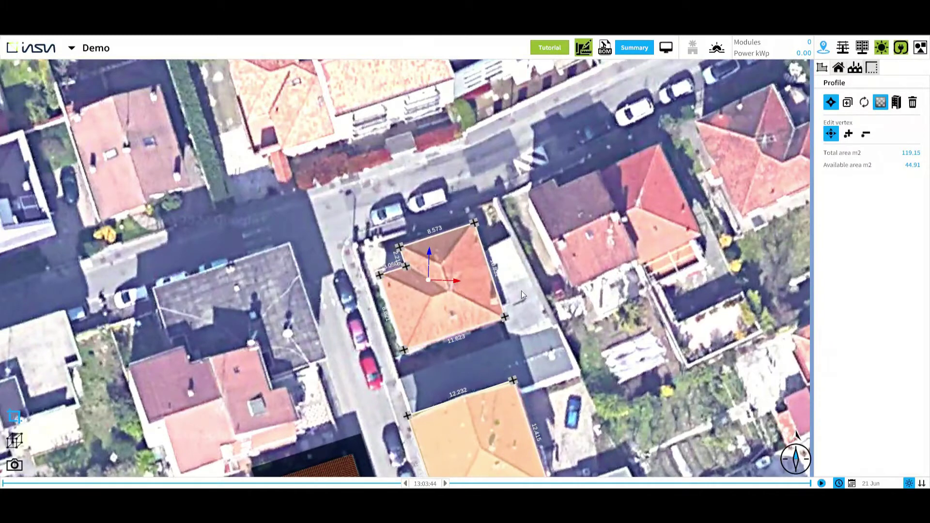
pyautogui.click(838, 68)
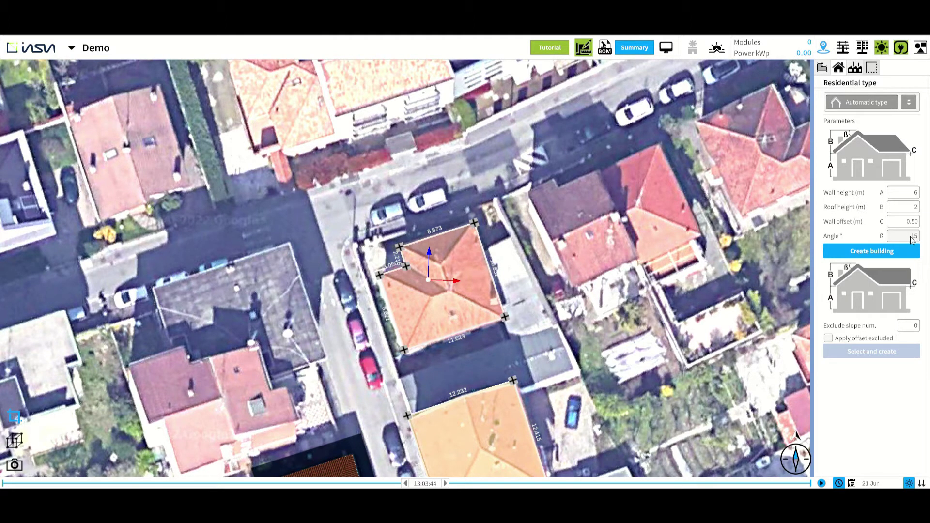
pyautogui.click(903, 253)
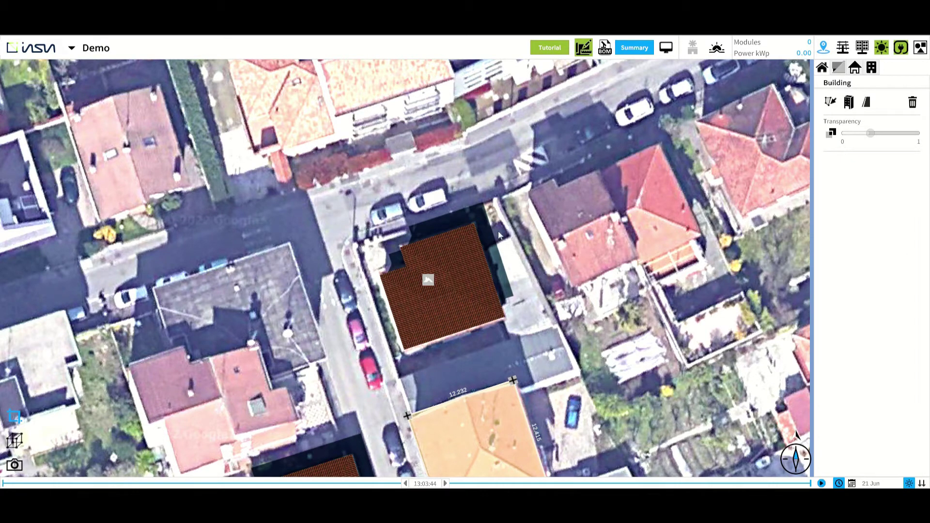
# - Check the notched building's roof against the aerial image by making it temporarily transparent
pyautogui.scroll(3, 498, 232)
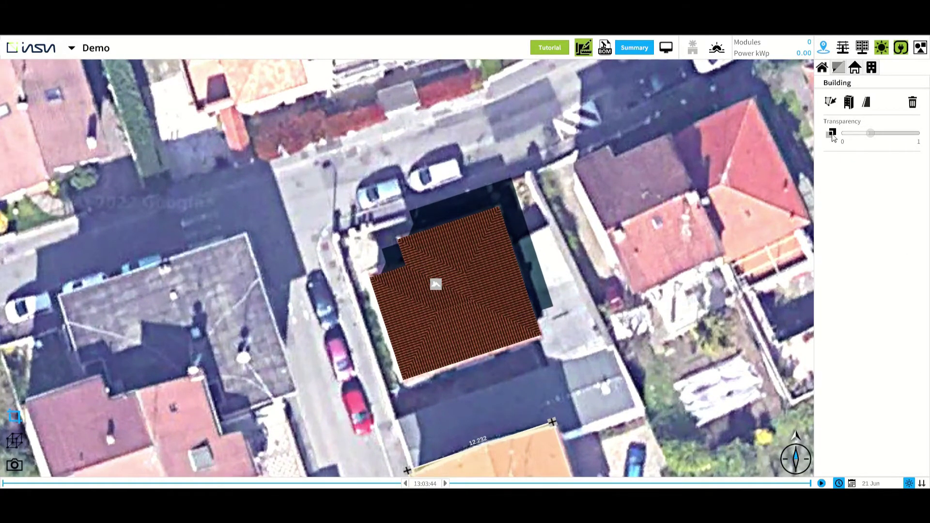
pyautogui.click(832, 133)
pyautogui.moveTo(873, 133)
pyautogui.mouseDown()
pyautogui.moveTo(907, 135)
pyautogui.moveTo(871, 138)
pyautogui.mouseUp()
pyautogui.click(831, 133)
# - Edit the notched building to a 5 m wall height and a 20° roof angle, and regenerate it
pyautogui.click(848, 104)
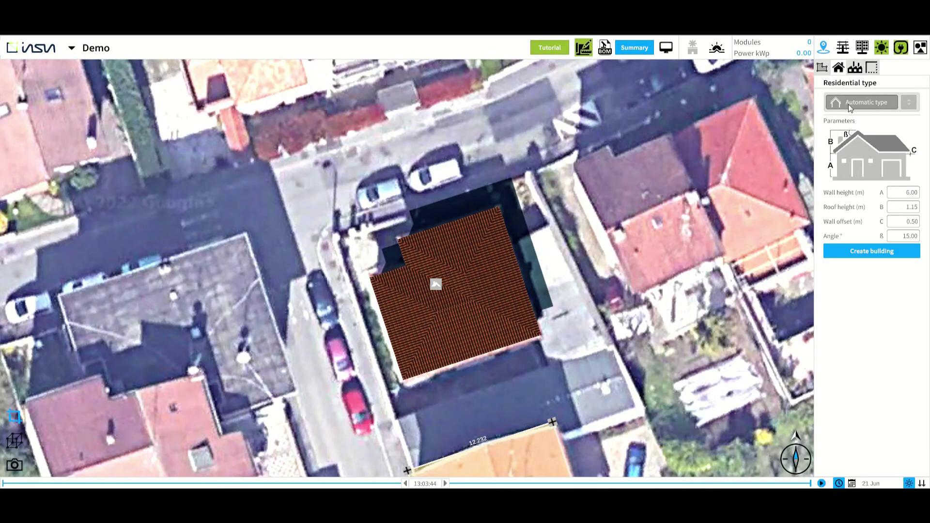
pyautogui.doubleClick(907, 193)
pyautogui.write('5')
pyautogui.doubleClick(909, 237)
pyautogui.write('20')
pyautogui.click(905, 251)
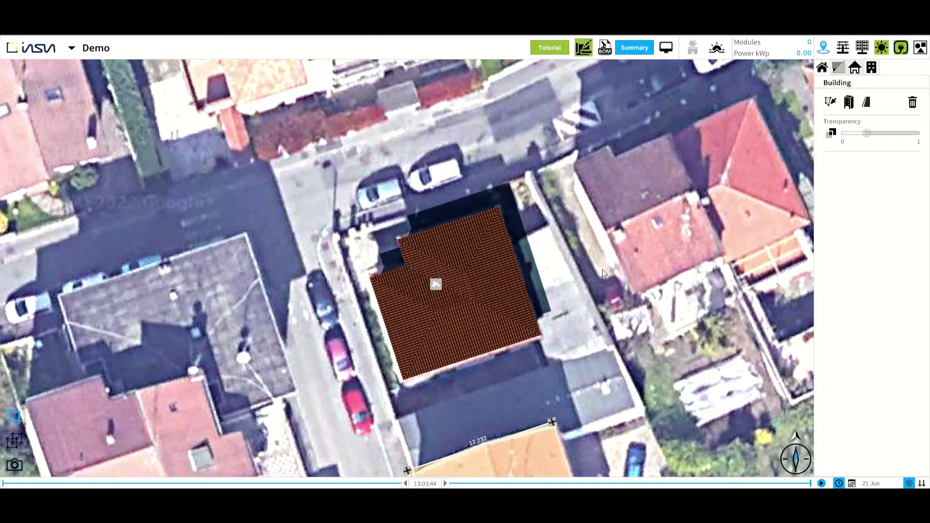
# - Create an automatic-type building from the profile across the street with one slope excluded, the one on its northern edge
pyautogui.scroll(-2, 602, 272)
pyautogui.moveTo(600, 266); pyautogui.dragTo(575, 203, button='right')
pyautogui.moveTo(555, 429); pyautogui.dragTo(599, 237, button='right')
pyautogui.scroll(-2, 597, 238)
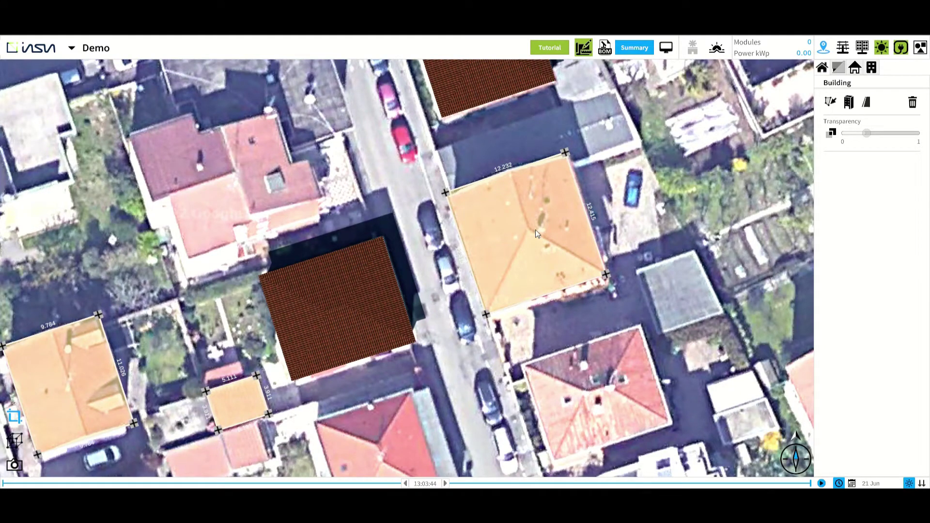
pyautogui.click(536, 230)
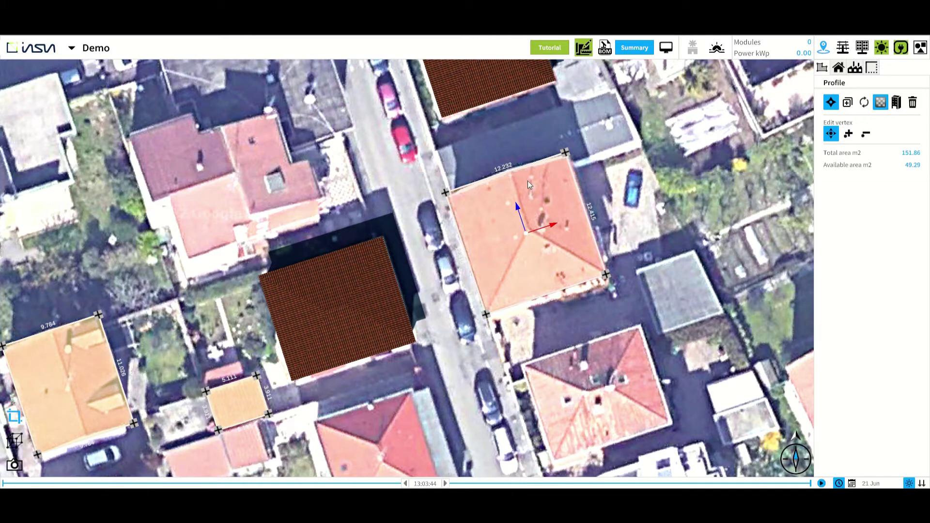
pyautogui.click(839, 67)
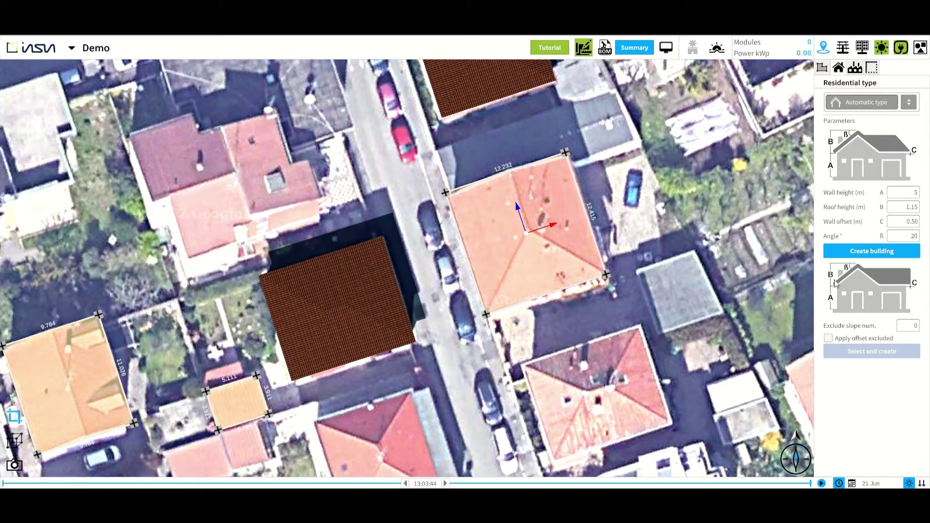
pyautogui.click(914, 328)
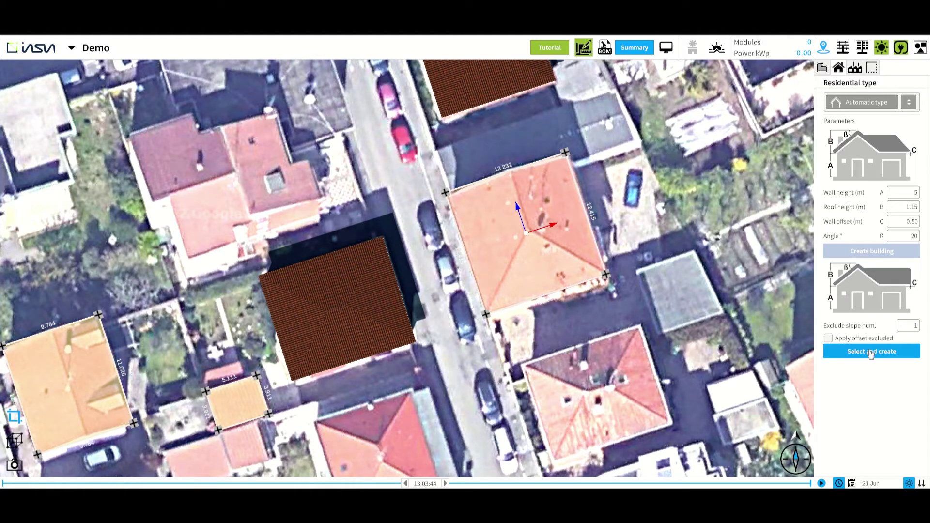
pyautogui.click(871, 352)
pyautogui.click(505, 175)
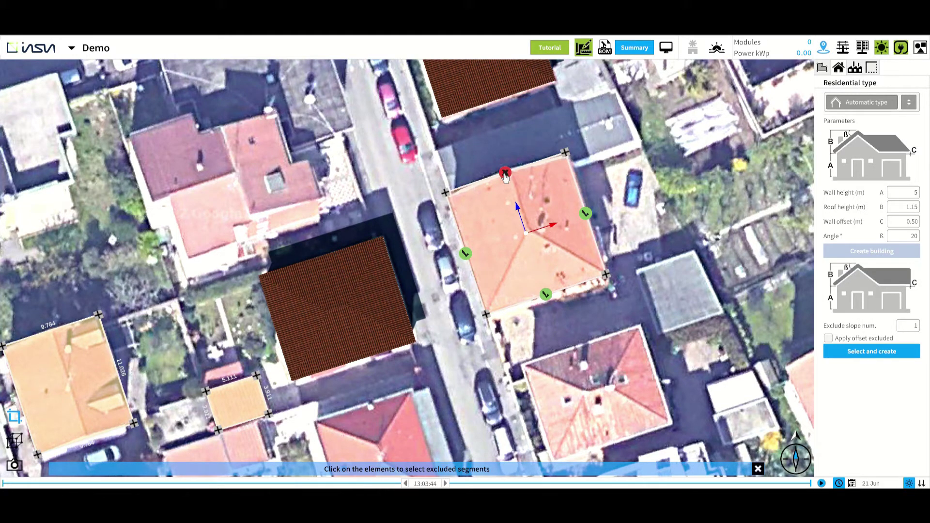
pyautogui.click(505, 175)
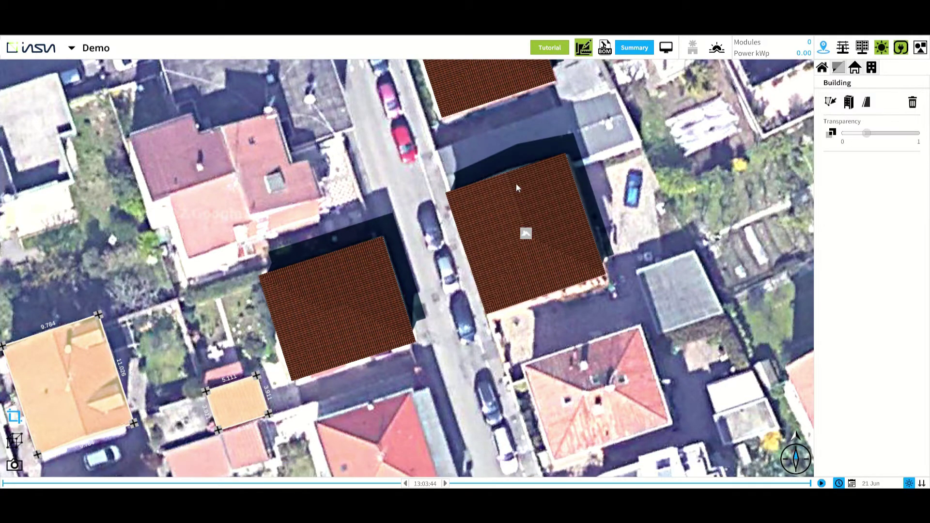
# - Compare the building with the excluded slope to the aerial image using adjusted transparency
pyautogui.click(832, 133)
pyautogui.moveTo(869, 138)
pyautogui.mouseDown()
pyautogui.moveTo(916, 141)
pyautogui.moveTo(883, 140)
pyautogui.mouseUp()
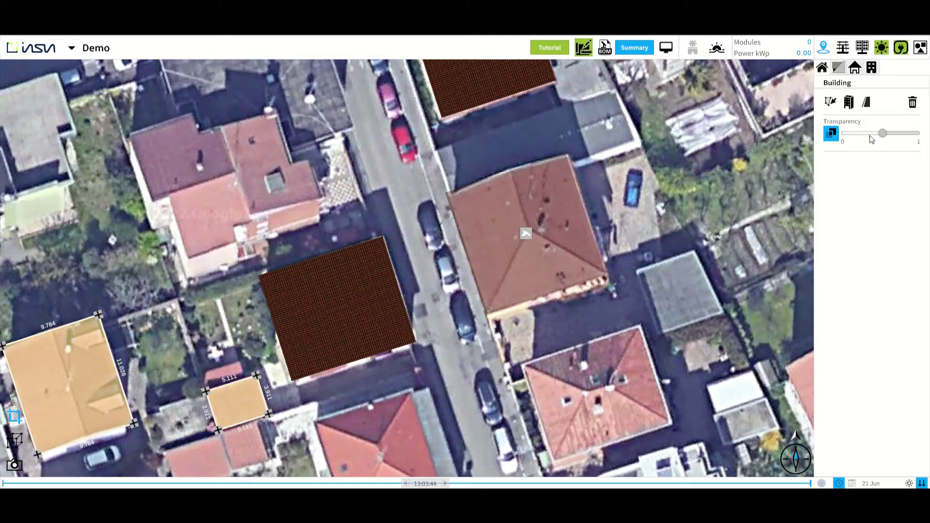
pyautogui.click(832, 133)
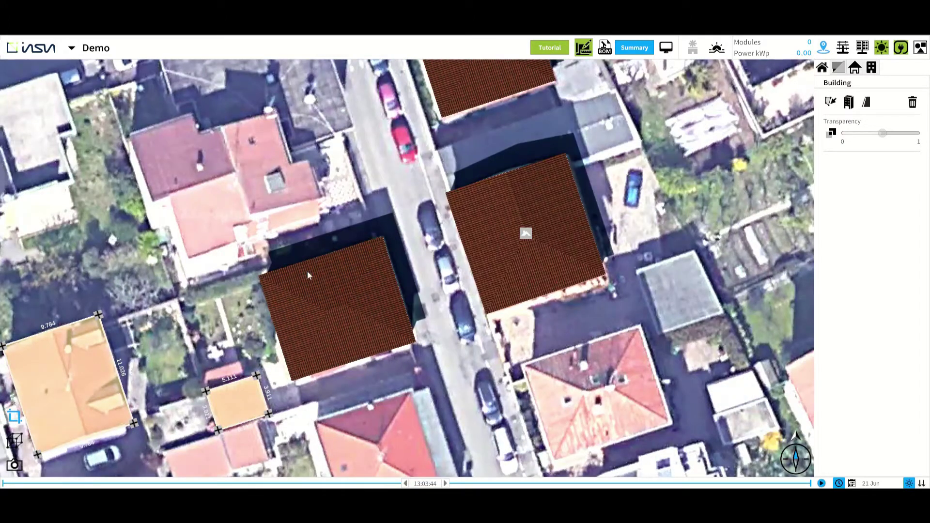
# - Create an auto dual-slope building from the westernmost profile with 5 m walls and a 3 m roof height, starting from its western edge
pyautogui.moveTo(300, 274); pyautogui.dragTo(318, 268, button='middle')
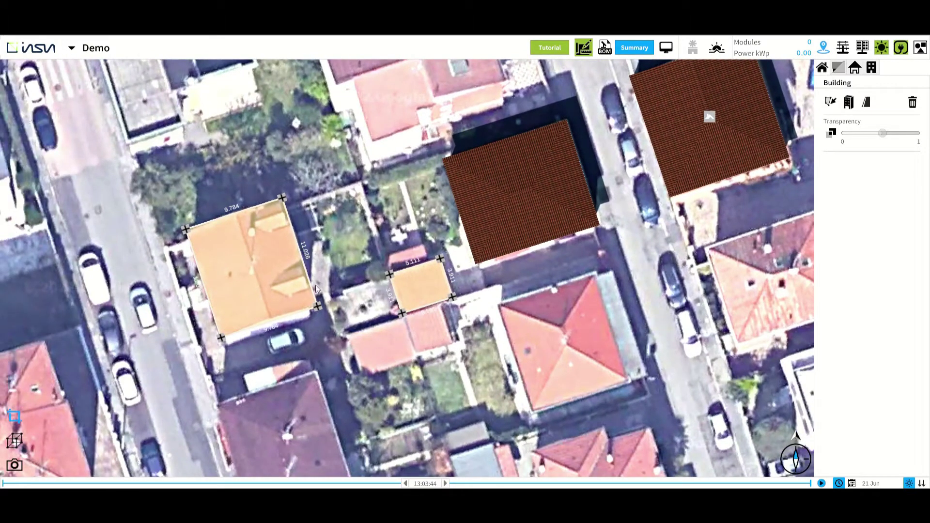
pyautogui.click(246, 265)
pyautogui.click(839, 68)
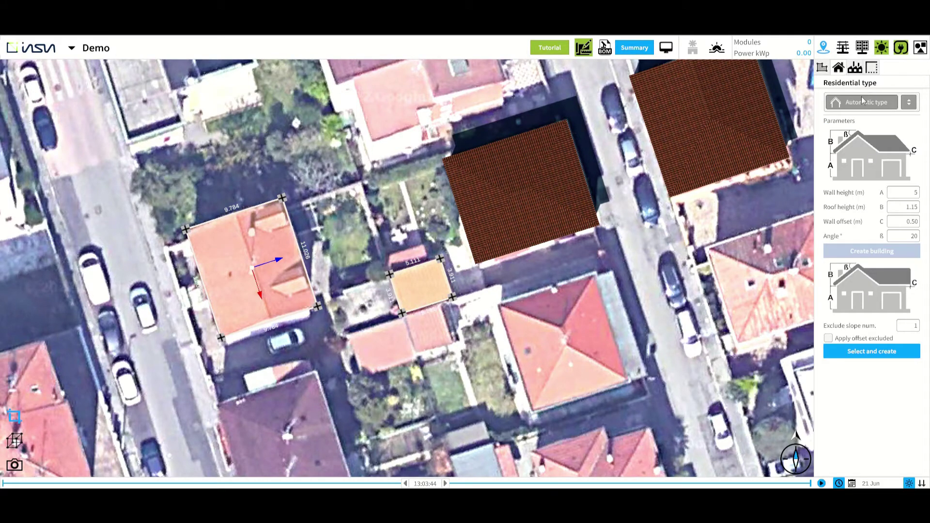
pyautogui.click(863, 101)
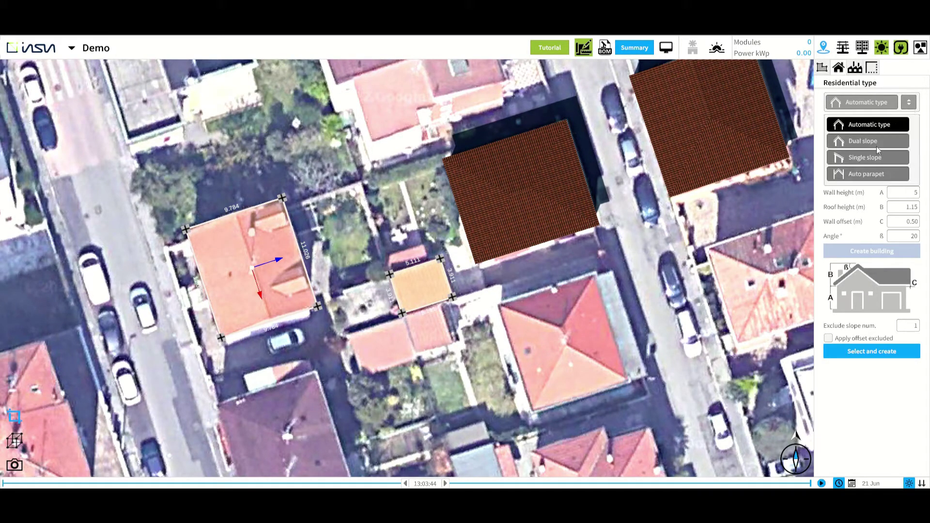
pyautogui.click(877, 141)
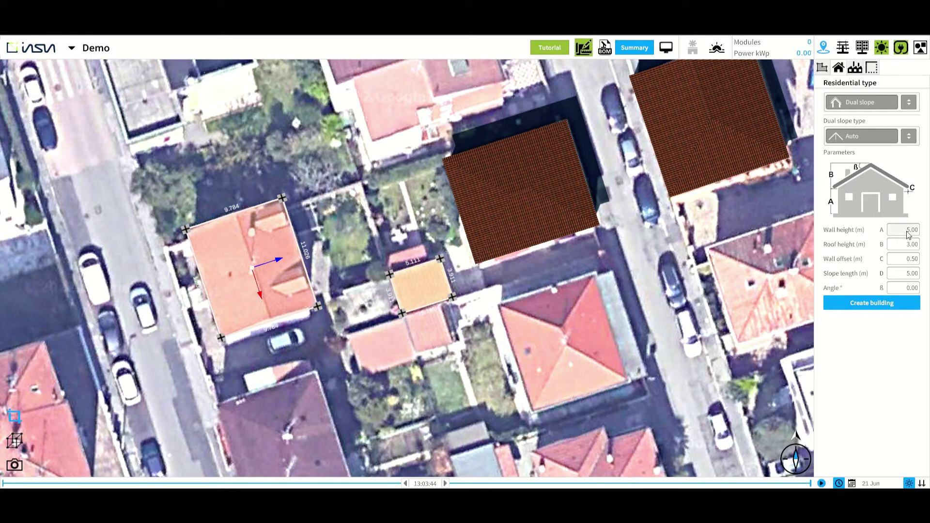
pyautogui.click(885, 307)
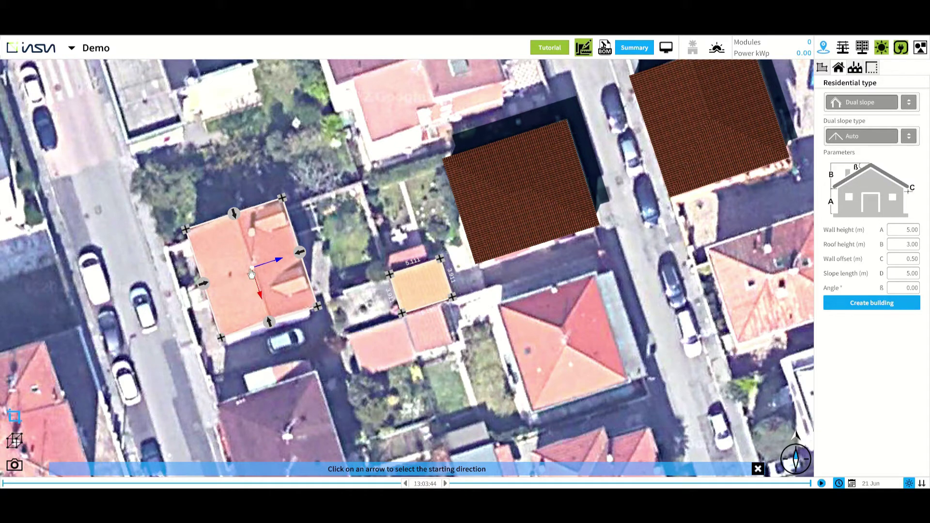
pyautogui.click(204, 284)
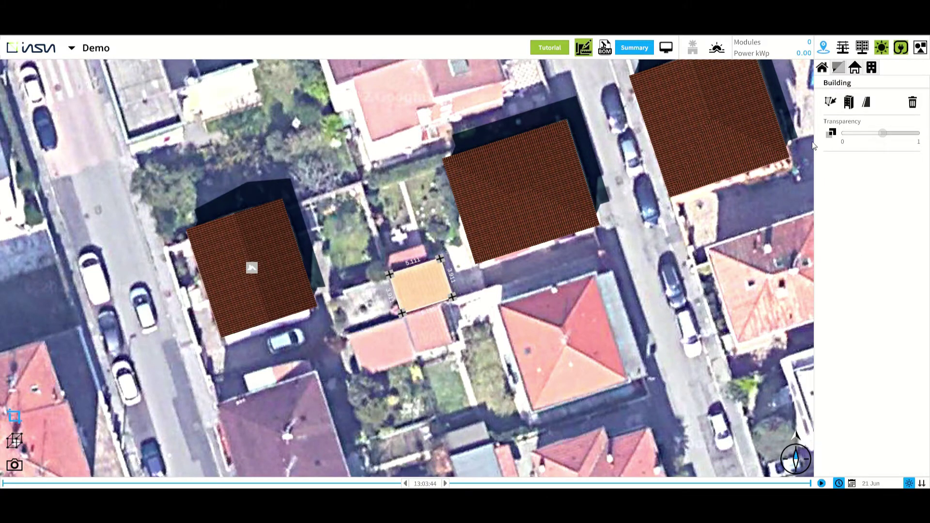
# - Check the dual-slope roof's ridge against the aerial image using transparency
pyautogui.click(832, 133)
pyautogui.moveTo(882, 134)
pyautogui.mouseDown()
pyautogui.moveTo(849, 131)
pyautogui.moveTo(915, 134)
pyautogui.moveTo(865, 137)
pyautogui.mouseUp()
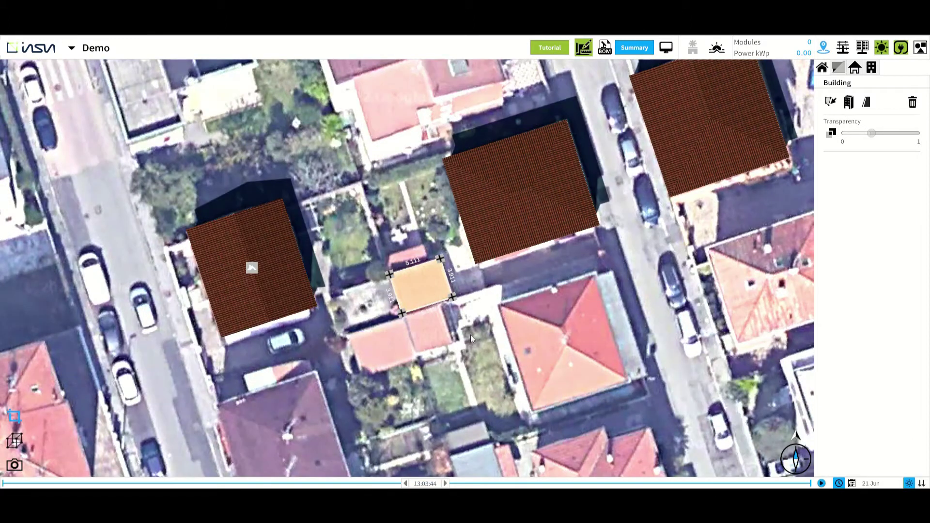
pyautogui.click(448, 316)
# - Create a single-slope building from the small profile with 5 m walls and a 2 m roof height, starting from its eastern edge, and show it in 3D
pyautogui.scroll(2, 447, 316)
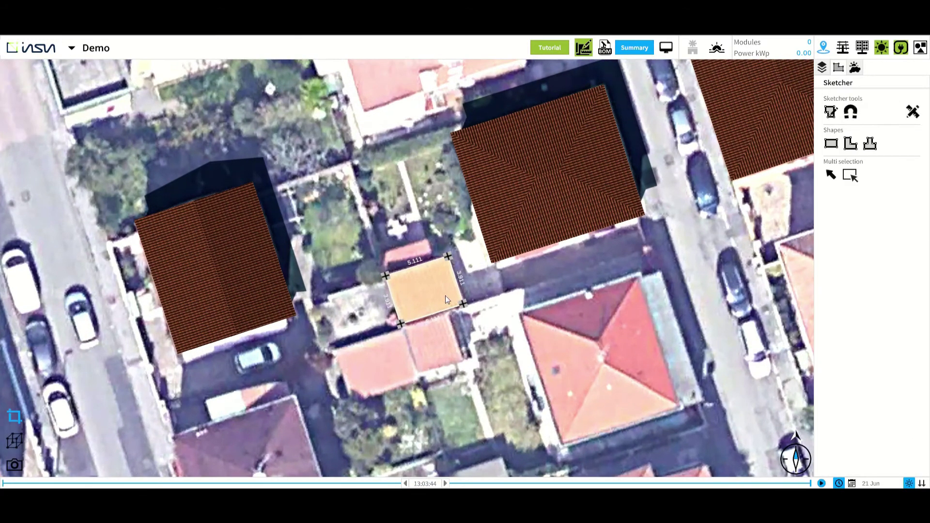
pyautogui.click(432, 289)
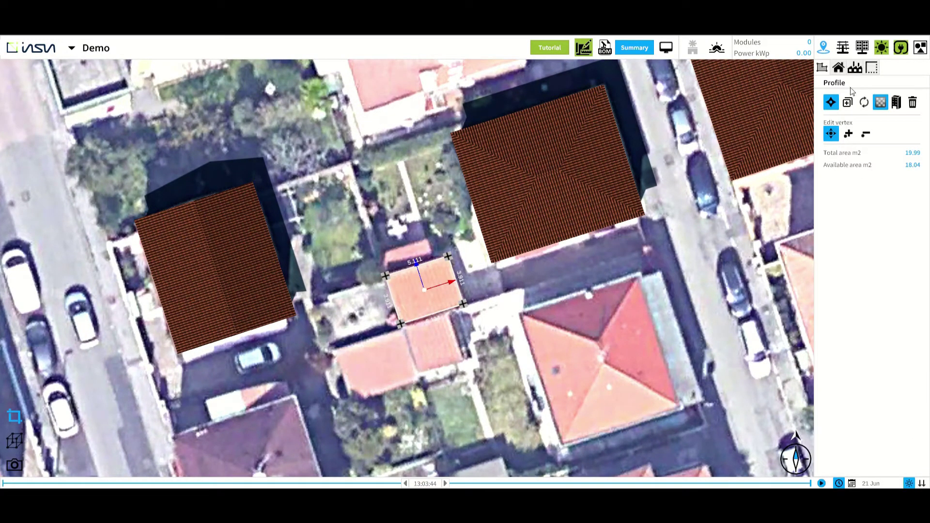
pyautogui.click(838, 68)
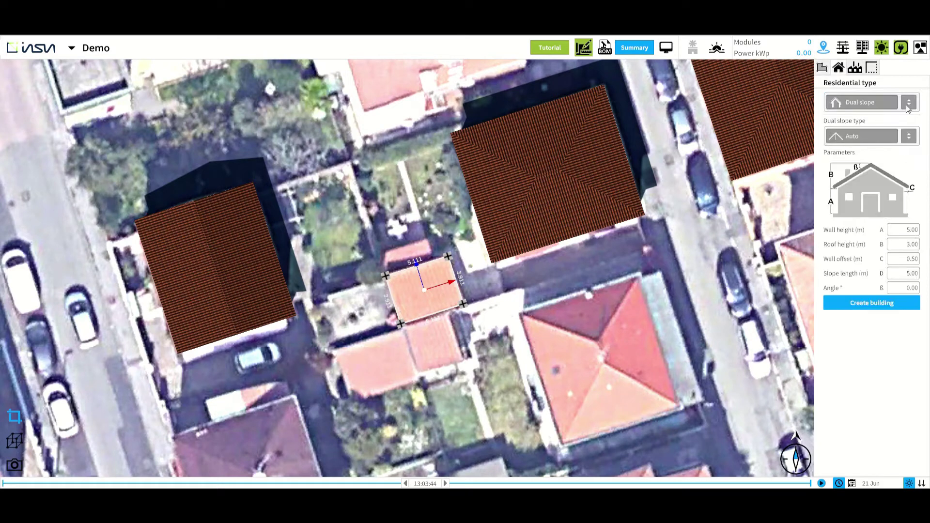
pyautogui.click(909, 103)
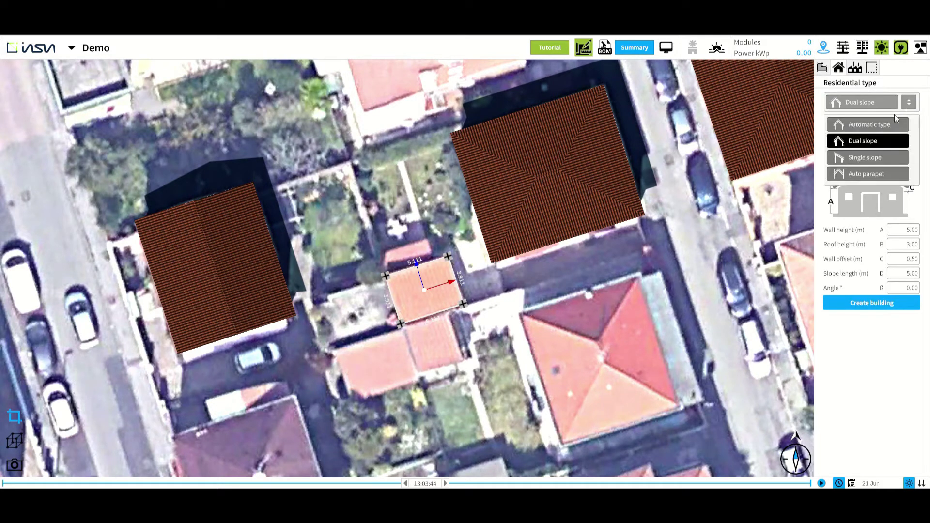
pyautogui.click(857, 158)
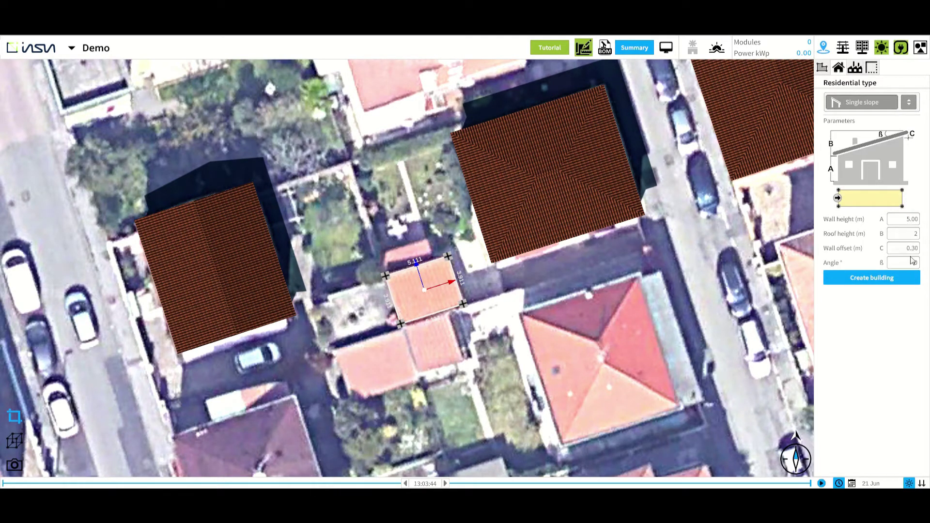
pyautogui.click(908, 219)
pyautogui.click(886, 279)
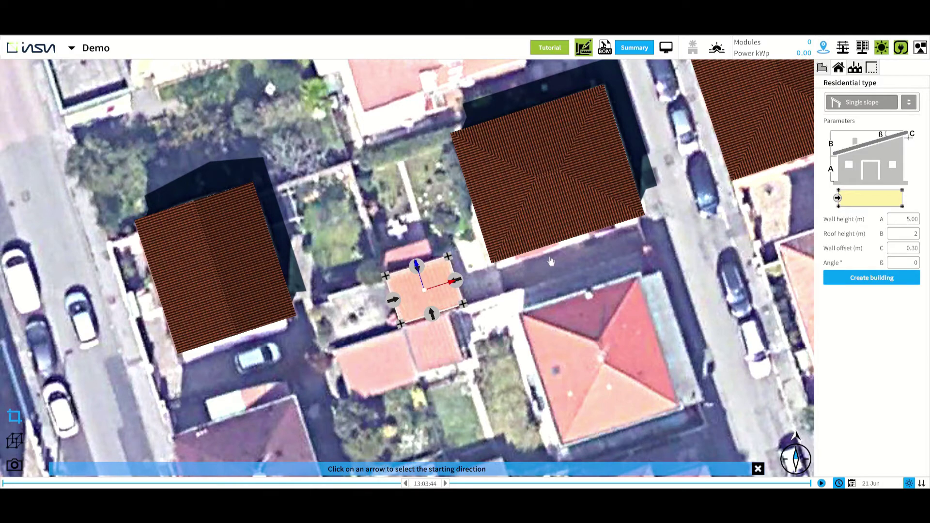
pyautogui.click(461, 284)
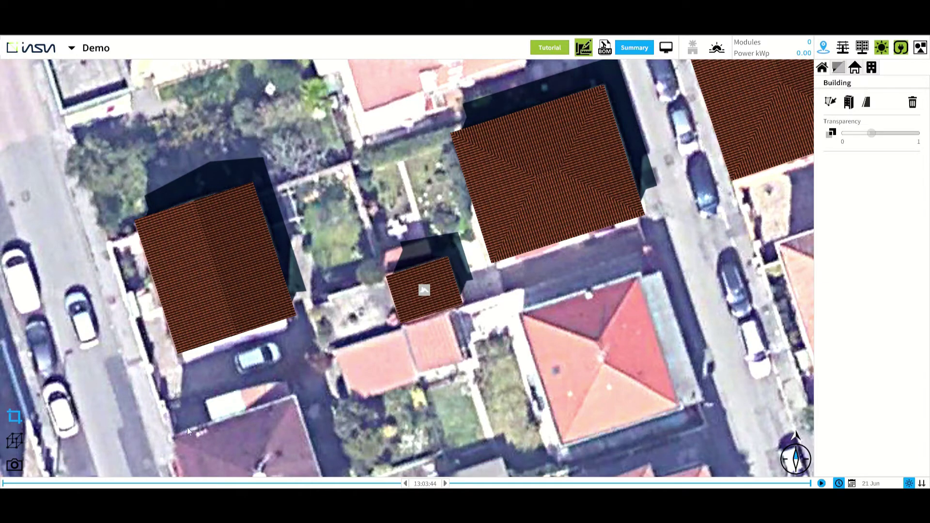
pyautogui.click(14, 441)
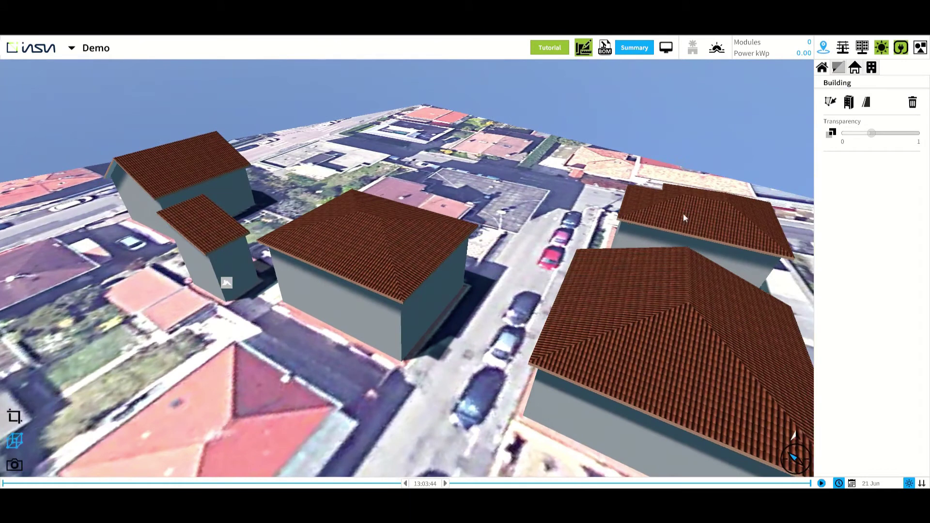
# - Assign the grey wall material to the farther of the two buildings across the street
pyautogui.click(684, 215)
pyautogui.click(872, 68)
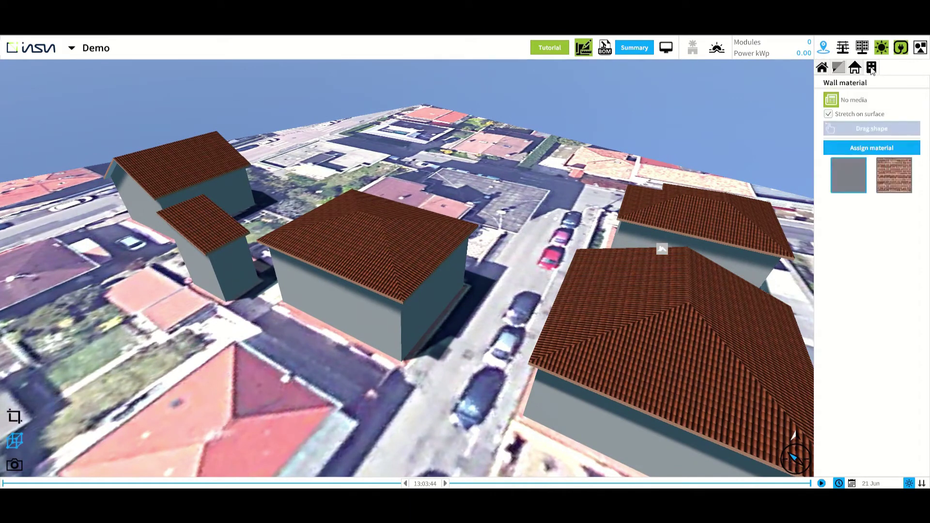
pyautogui.click(862, 145)
# - Assign the brick wall material to the nearer of the two buildings across the street
pyautogui.click(629, 356)
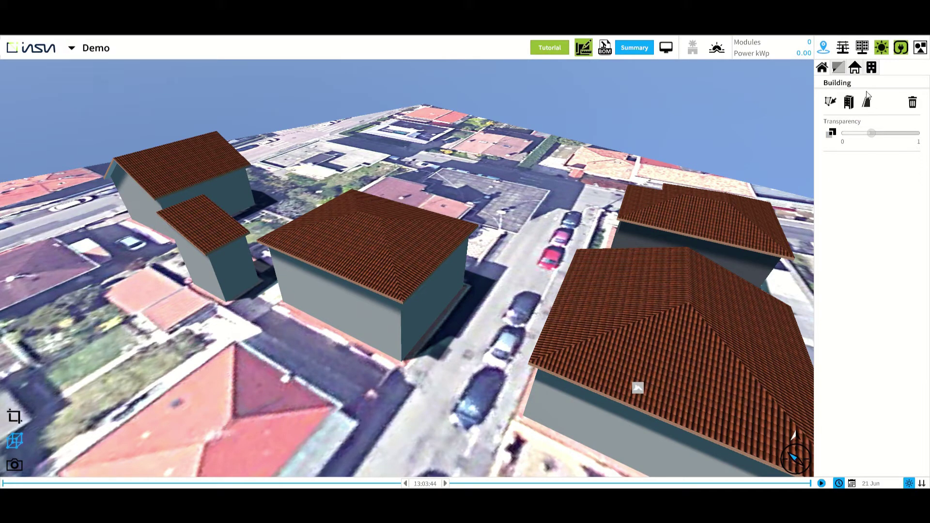
pyautogui.click(872, 68)
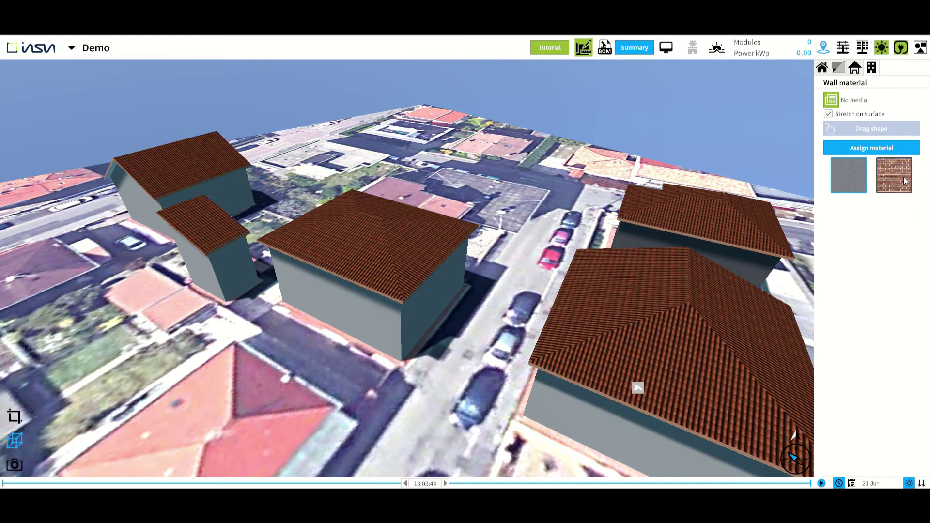
pyautogui.click(893, 147)
# - Try the Black tile, Canadian and Fibercement materials on the central building's roof, ending with Portuguese tiles assigned
pyautogui.click(415, 253)
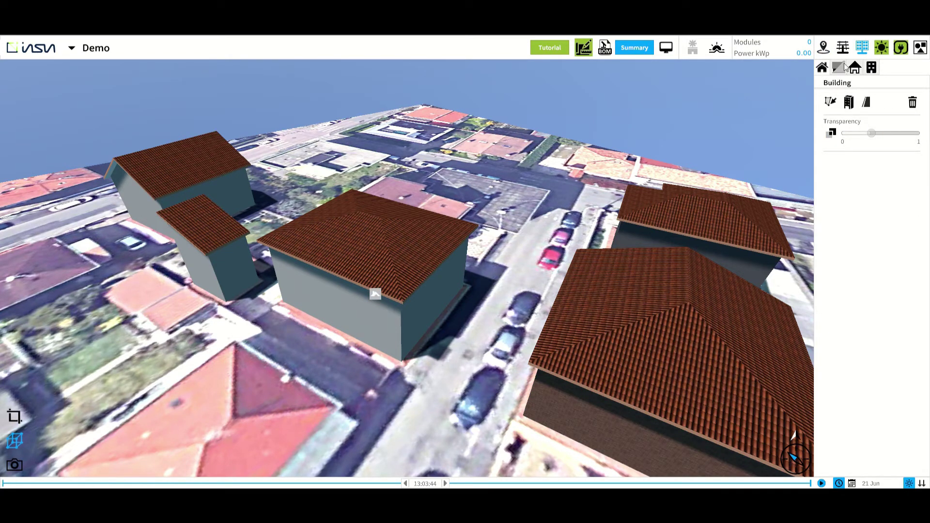
pyautogui.click(856, 69)
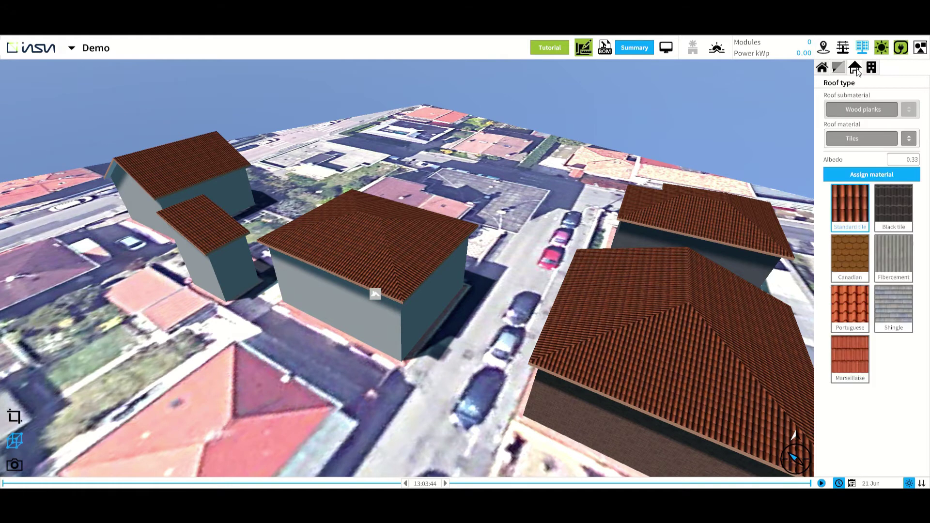
pyautogui.click(885, 208)
pyautogui.click(878, 176)
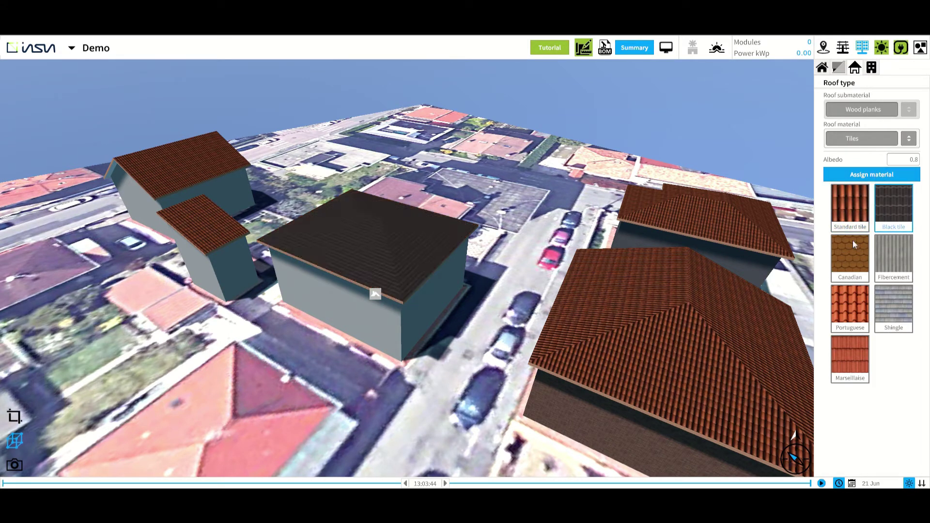
pyautogui.click(848, 253)
pyautogui.click(866, 176)
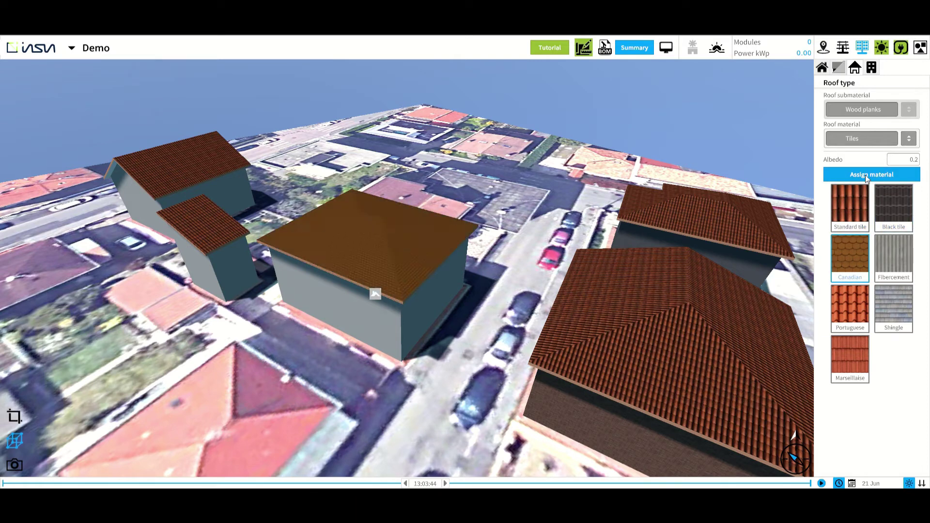
pyautogui.click(888, 256)
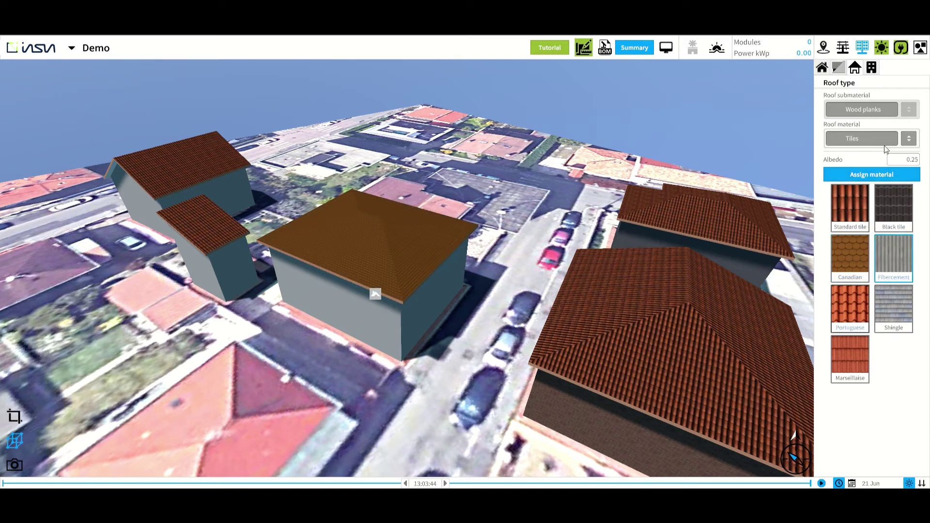
pyautogui.click(884, 176)
pyautogui.click(849, 310)
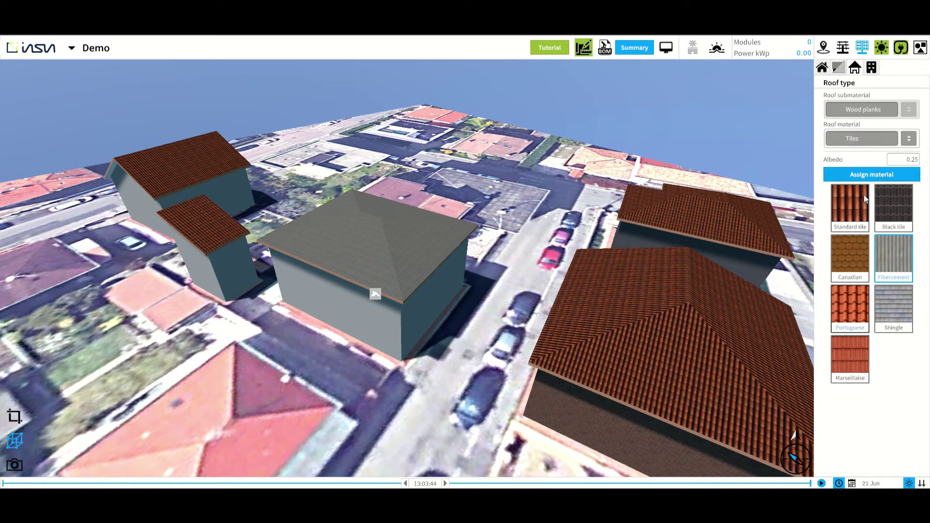
pyautogui.click(862, 175)
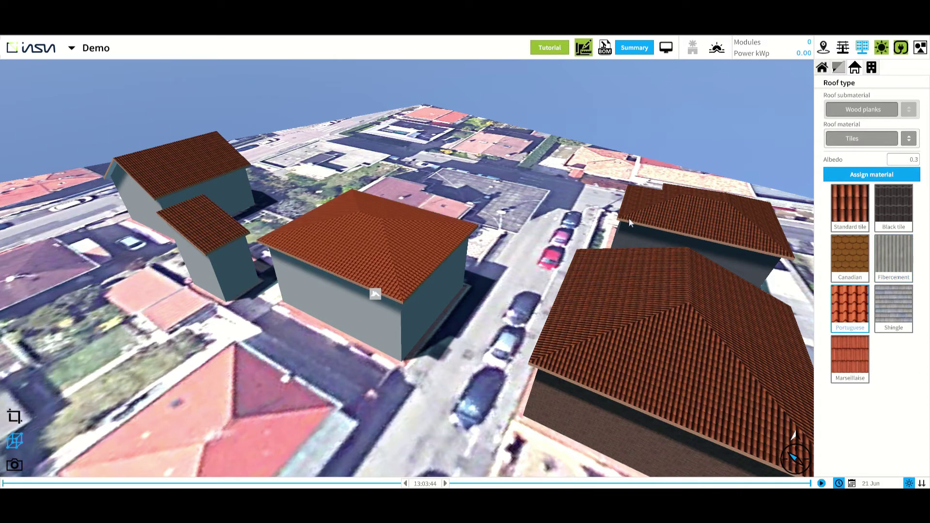
# - Try the tin materials Steel wave and Flat seamed on the small single-slope building's roof
pyautogui.click(210, 239)
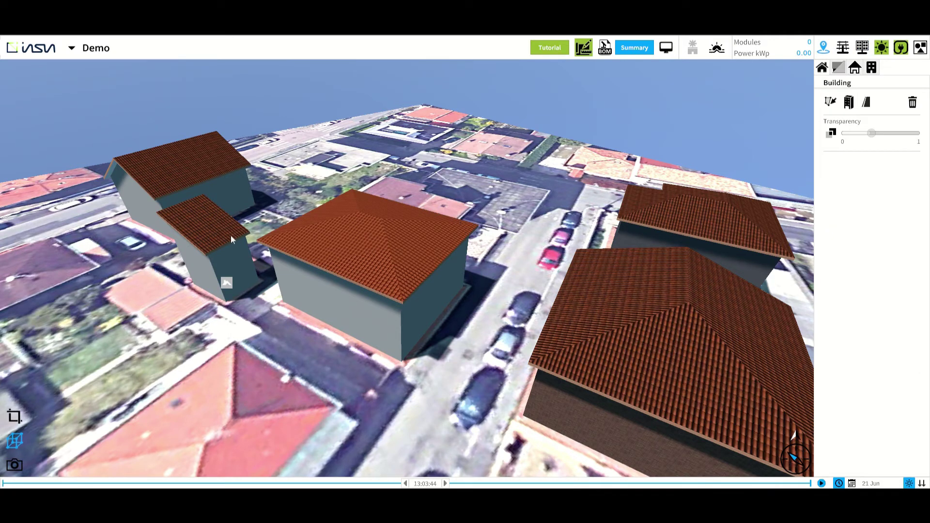
pyautogui.click(856, 67)
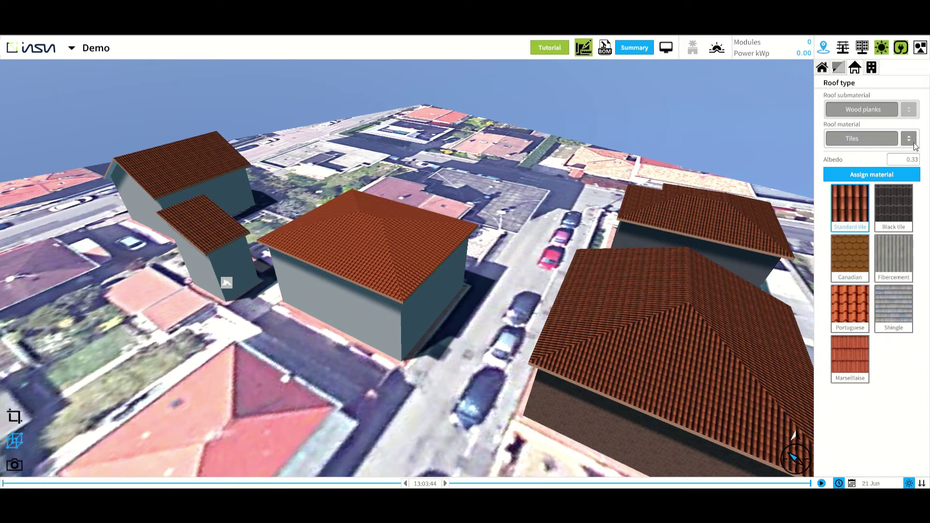
pyautogui.click(909, 139)
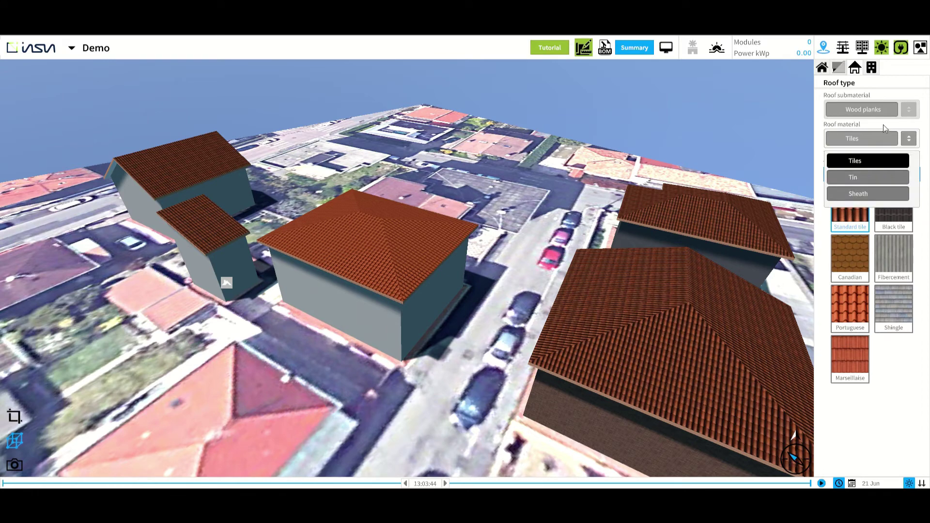
pyautogui.click(867, 179)
pyautogui.click(855, 228)
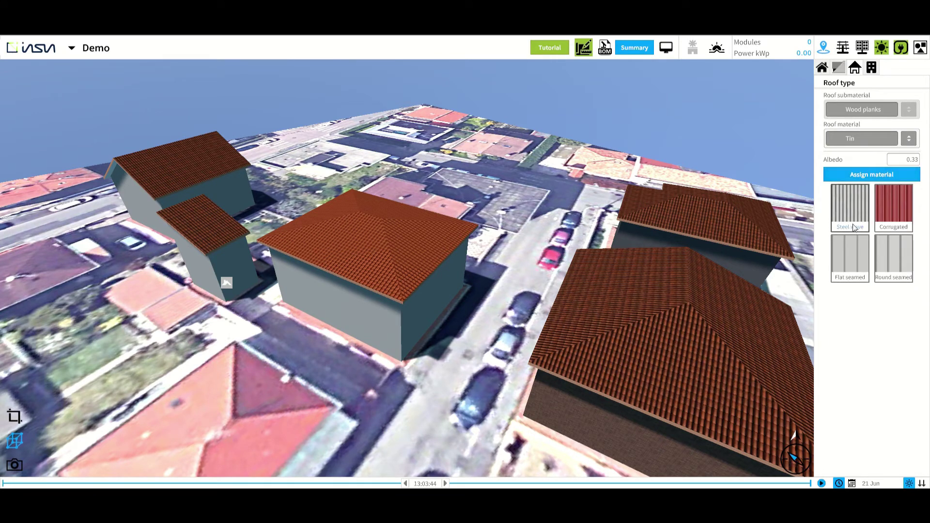
pyautogui.click(874, 175)
pyautogui.click(857, 243)
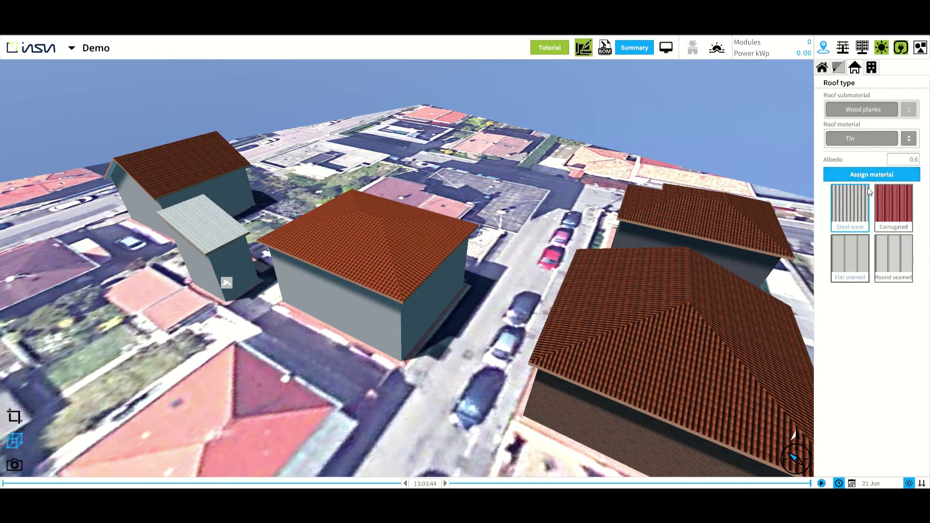
pyautogui.click(865, 173)
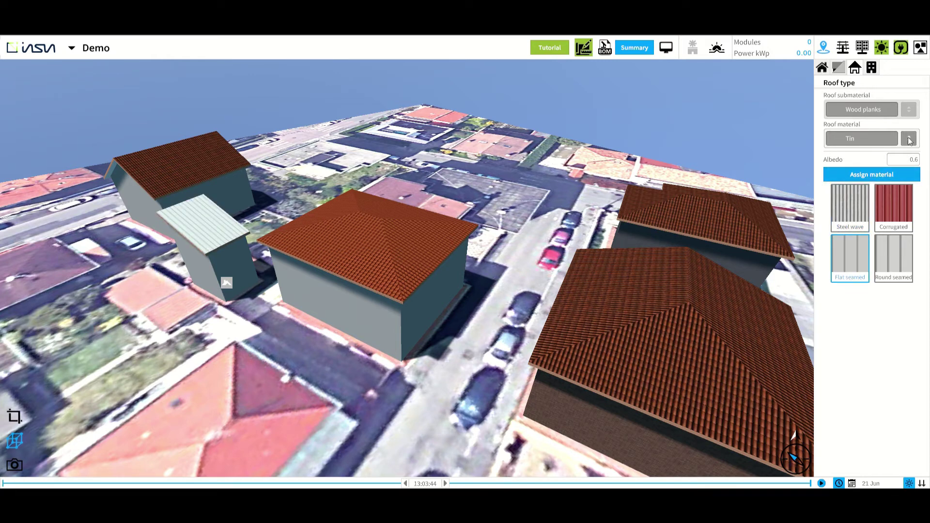
# - Assign the Sheath roof material to the small single-slope building
pyautogui.click(910, 140)
pyautogui.click(865, 194)
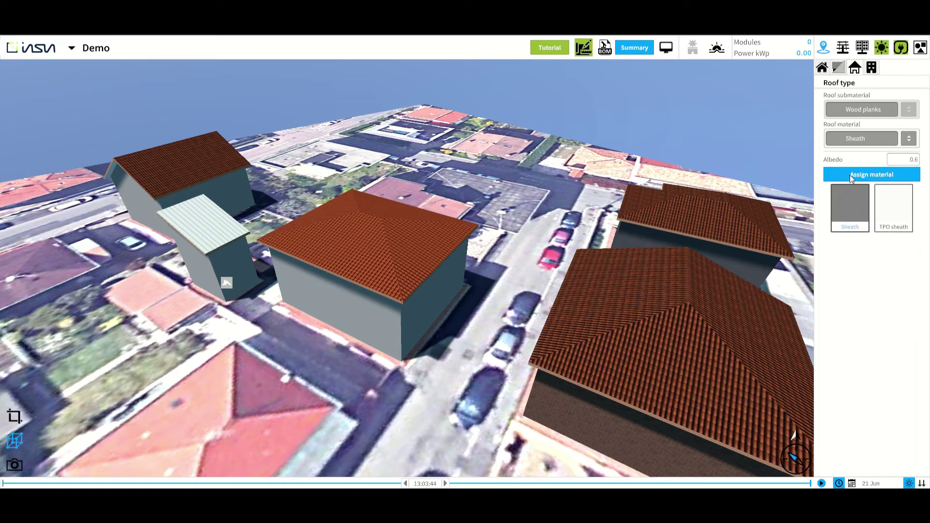
pyautogui.click(854, 199)
pyautogui.click(866, 174)
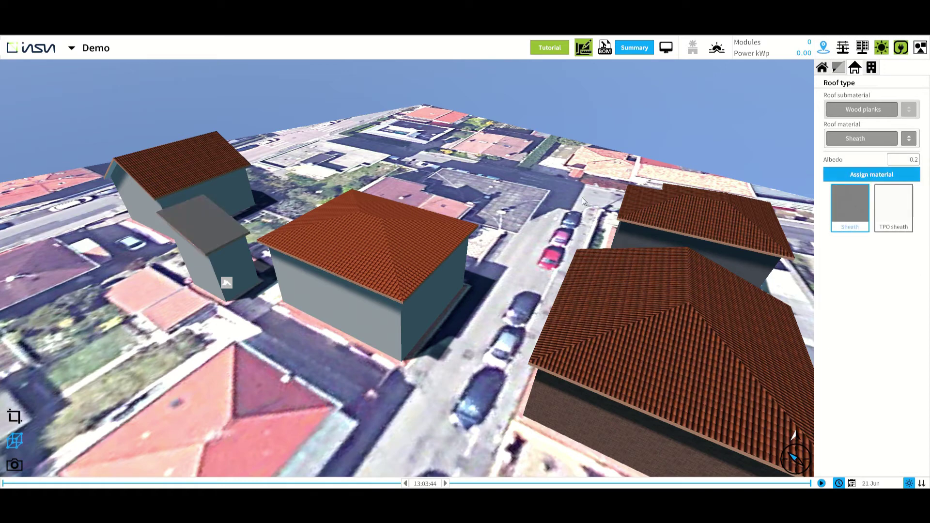
# - Examine the Slope 2 and Single slope dormer parameters for the dual-slope building and return to the Slope 1 type
pyautogui.moveTo(485, 189); pyautogui.dragTo(376, 214)
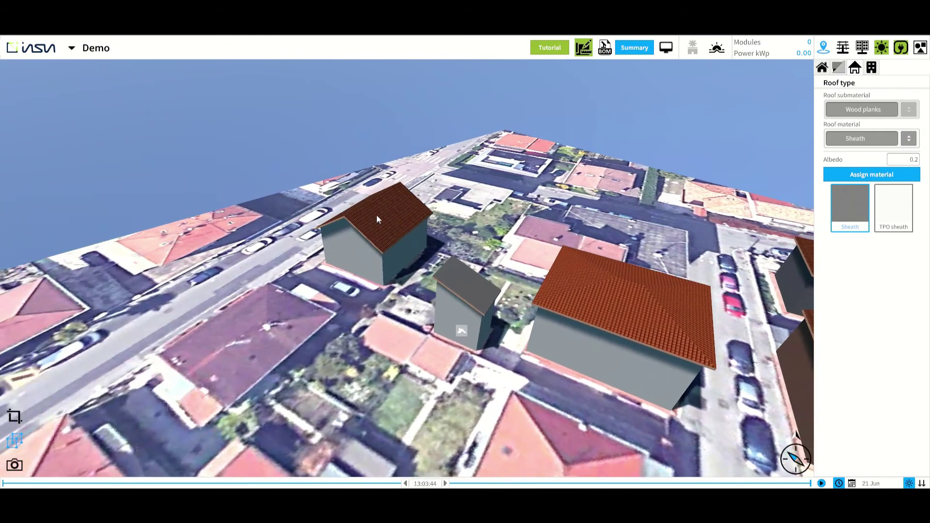
pyautogui.click(840, 69)
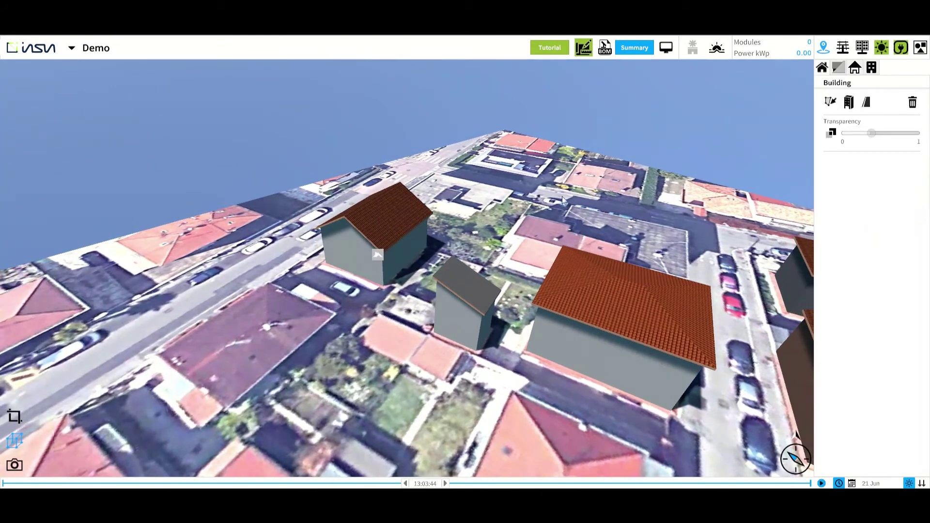
pyautogui.click(840, 69)
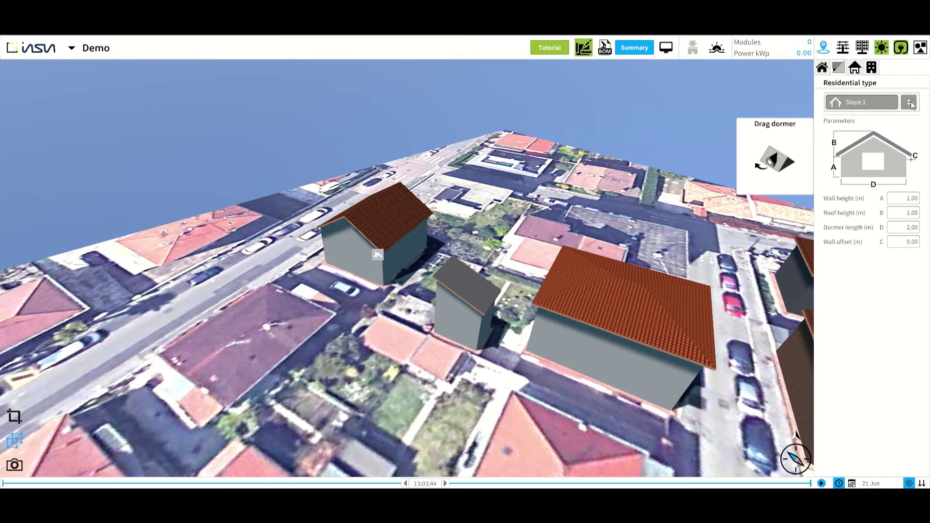
pyautogui.click(910, 103)
pyautogui.click(892, 140)
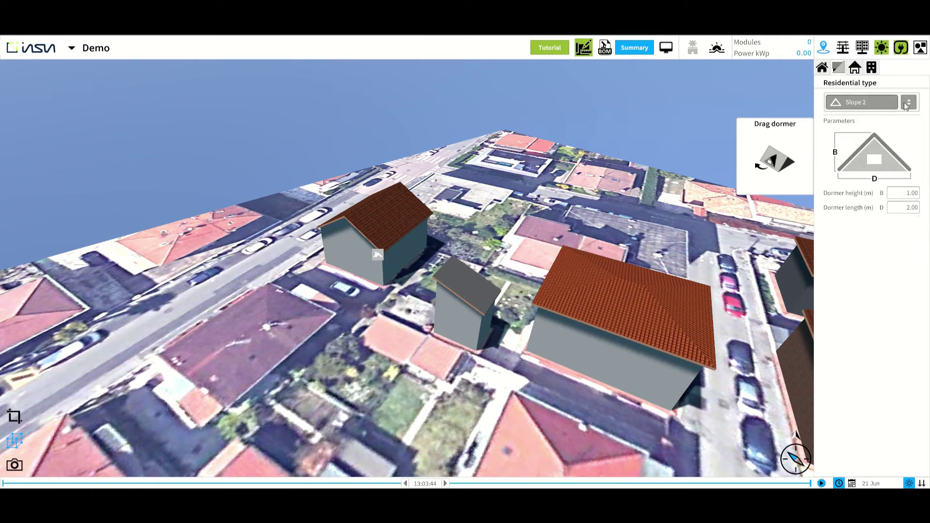
pyautogui.click(909, 103)
pyautogui.click(862, 155)
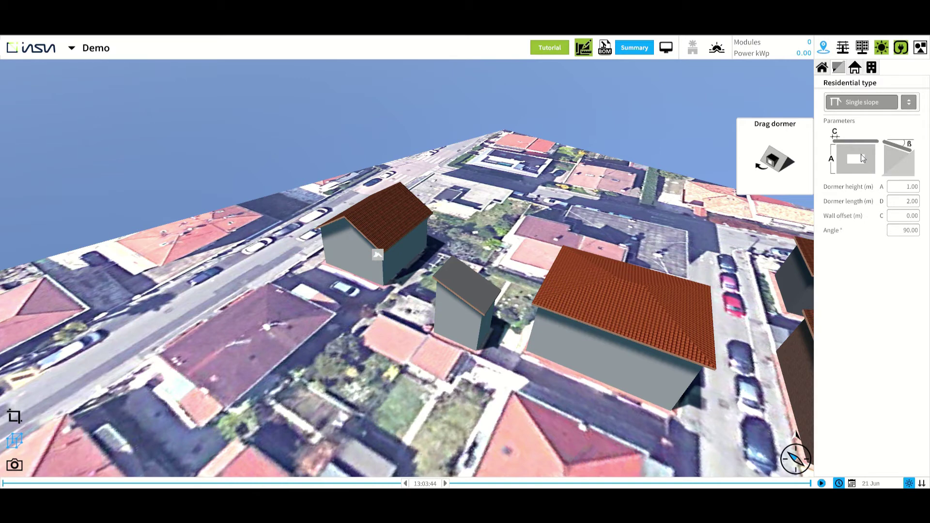
pyautogui.click(909, 103)
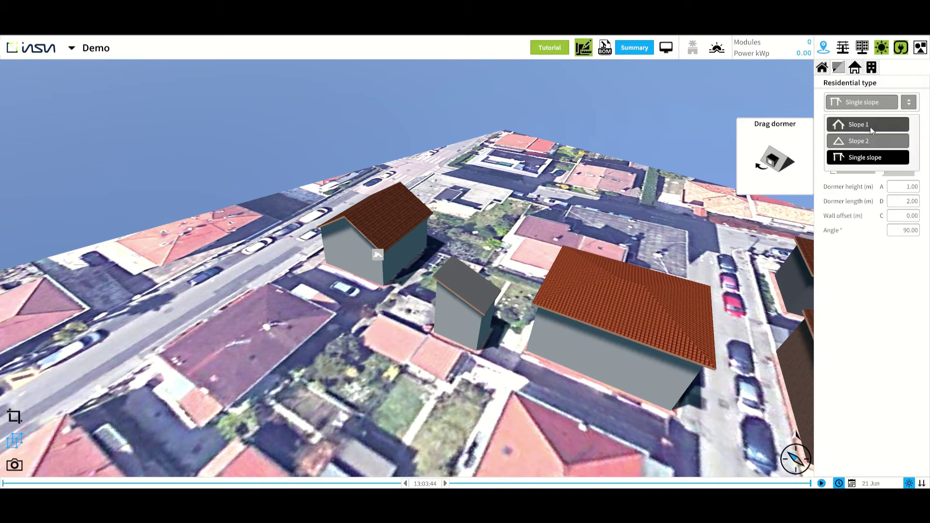
pyautogui.click(871, 127)
# - Show the dual-slope building in plan view with transparency enabled so the real dormers in the aerial image can be traced
pyautogui.click(15, 420)
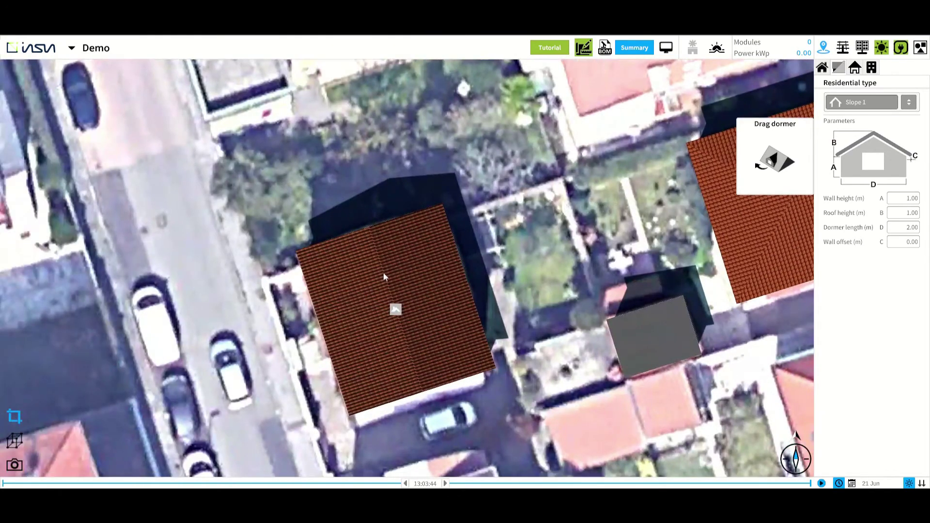
pyautogui.click(837, 69)
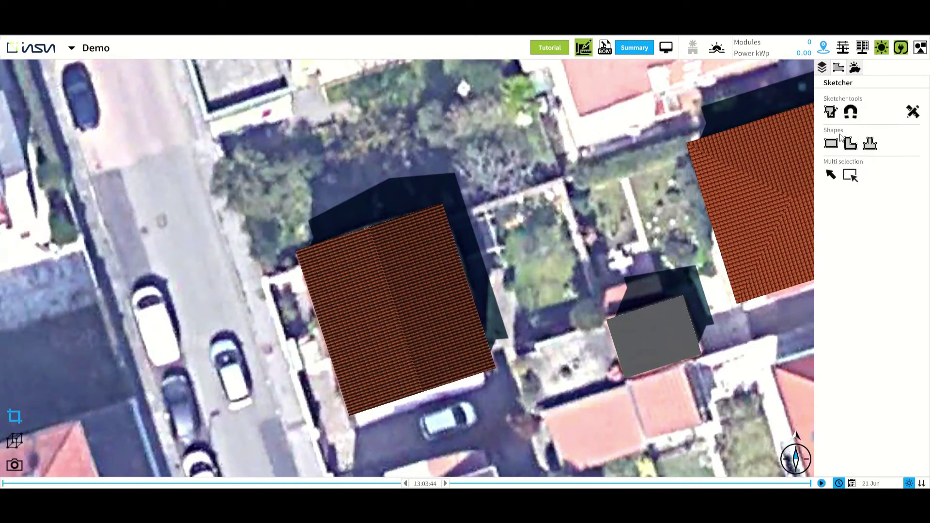
pyautogui.click(425, 298)
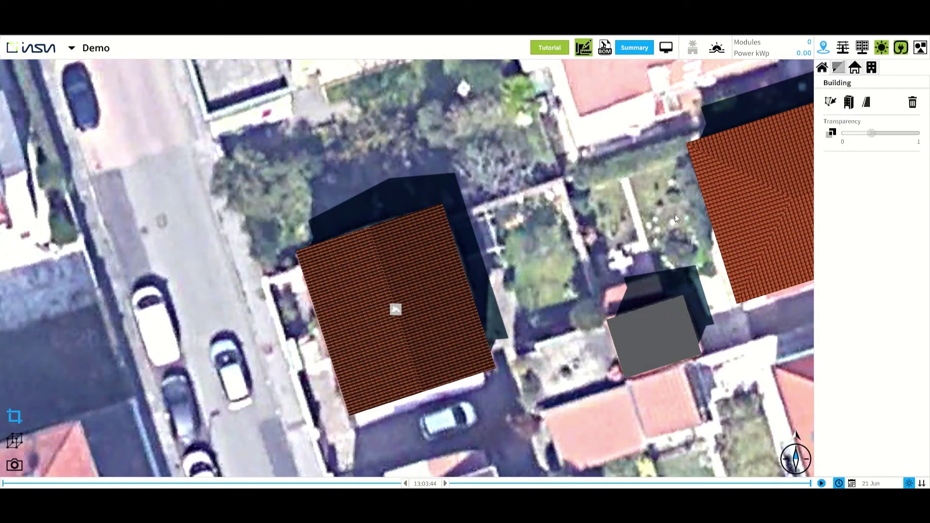
pyautogui.click(832, 134)
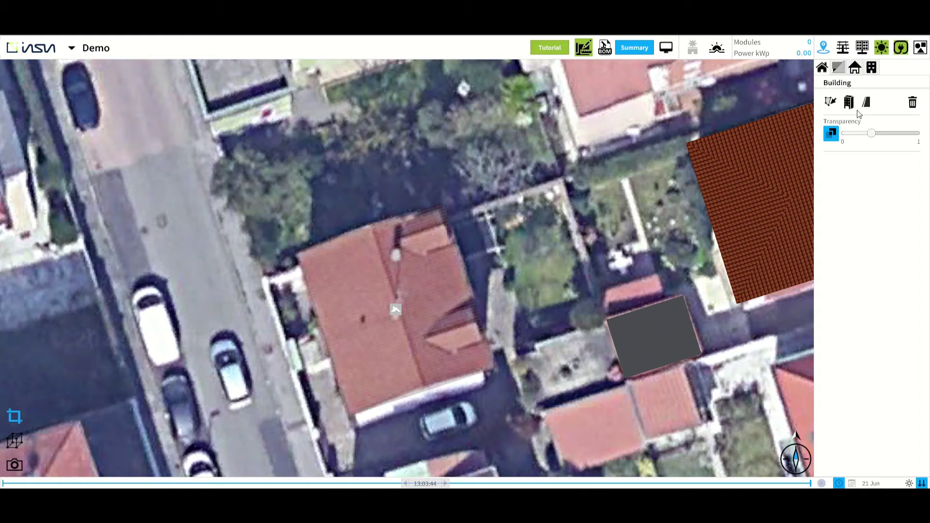
# - Place a Slope 1 dormer over the northern dormer in the aerial image, and show the building opaque in 3D
pyautogui.click(838, 68)
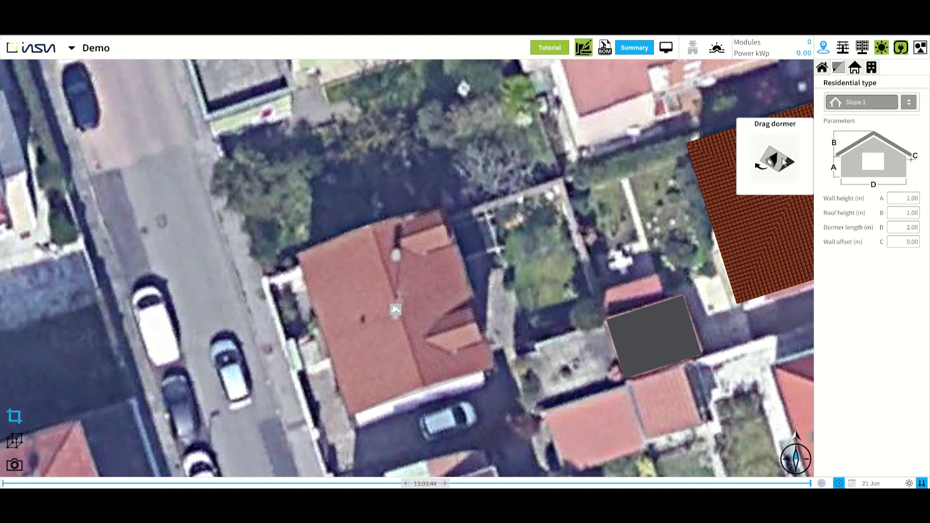
pyautogui.moveTo(779, 162); pyautogui.dragTo(444, 228)
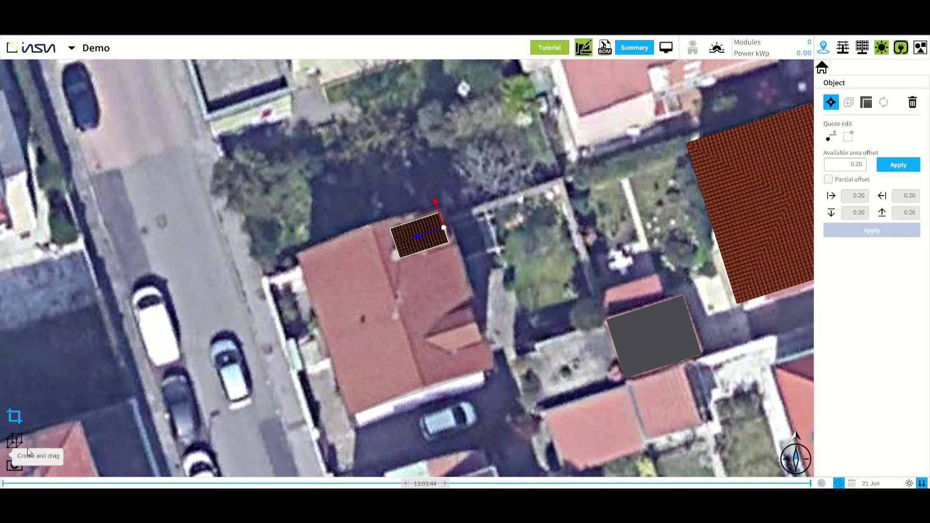
pyautogui.click(23, 434)
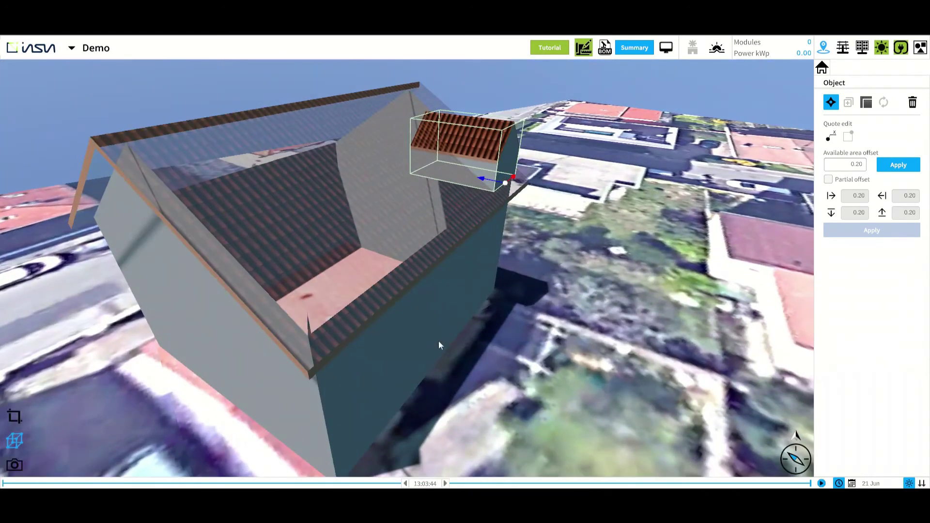
pyautogui.click(348, 315)
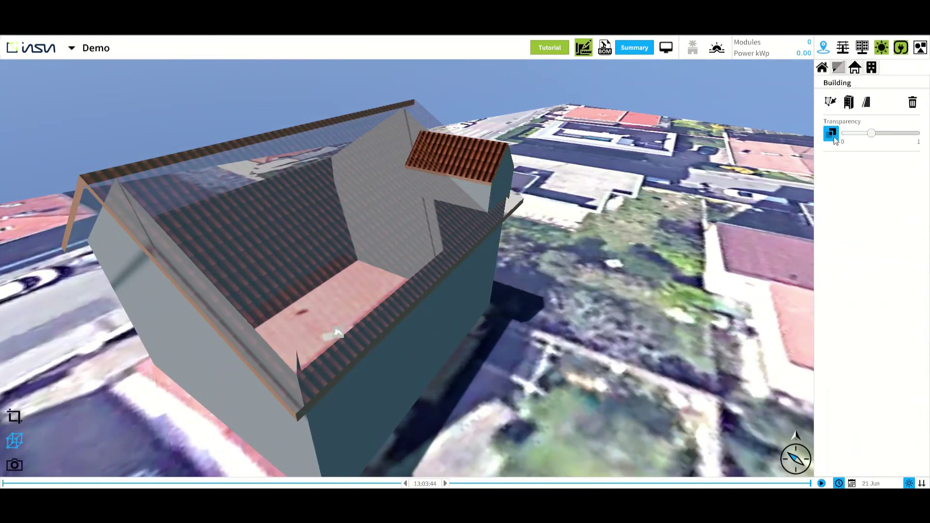
pyautogui.click(833, 135)
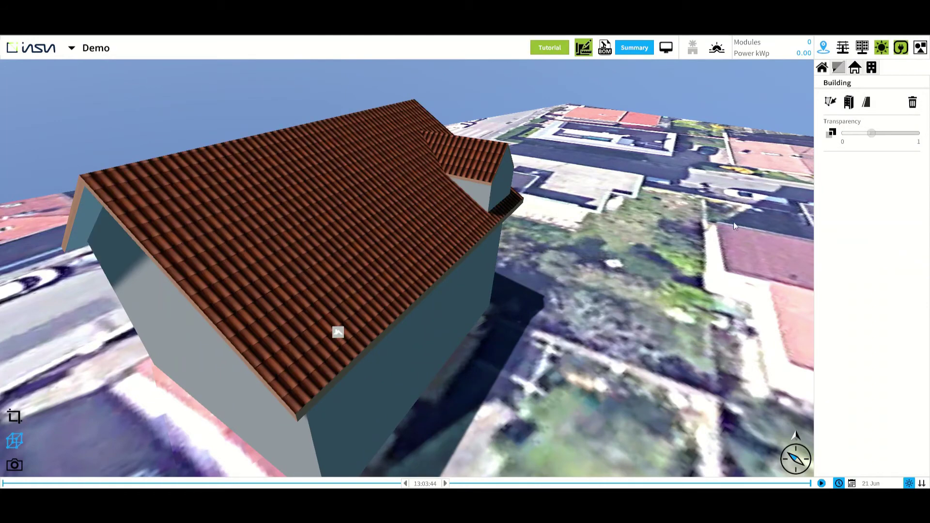
# - Move the dormer slightly inward from the roof's eave and gable edge, with an offset of -0.358 along the ridge direction
pyautogui.click(497, 167)
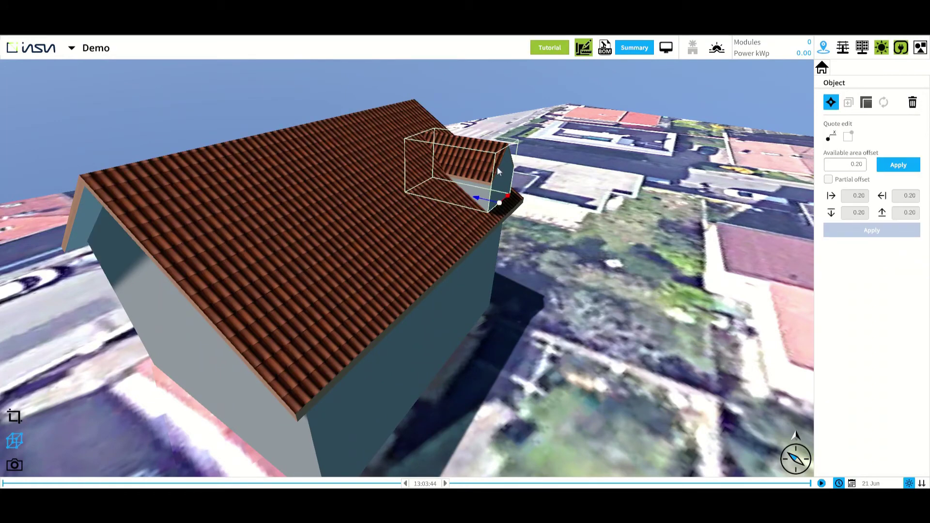
pyautogui.moveTo(471, 196)
pyautogui.mouseDown()
pyautogui.moveTo(496, 196)
pyautogui.moveTo(484, 199)
pyautogui.mouseUp()
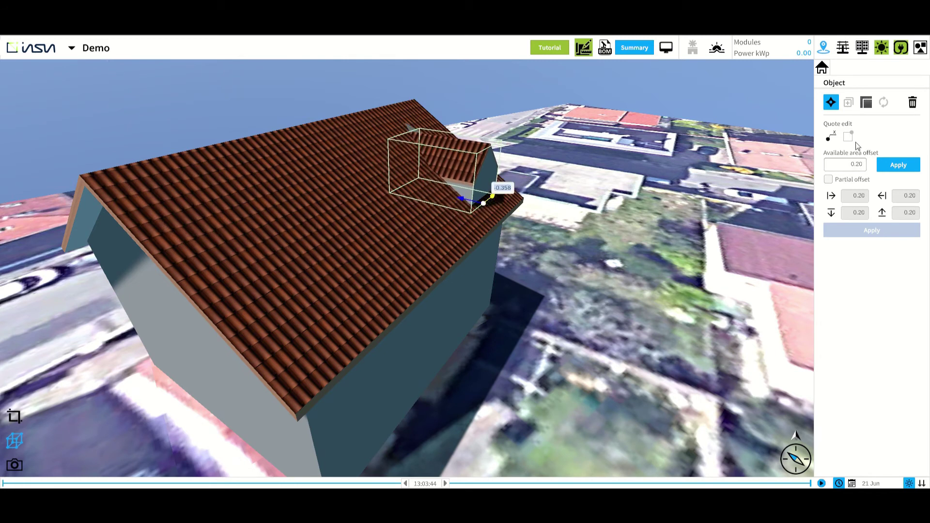
# - Set the northern dormer's available area offset to 0.50 and apply it to the roof
pyautogui.doubleClick(851, 166)
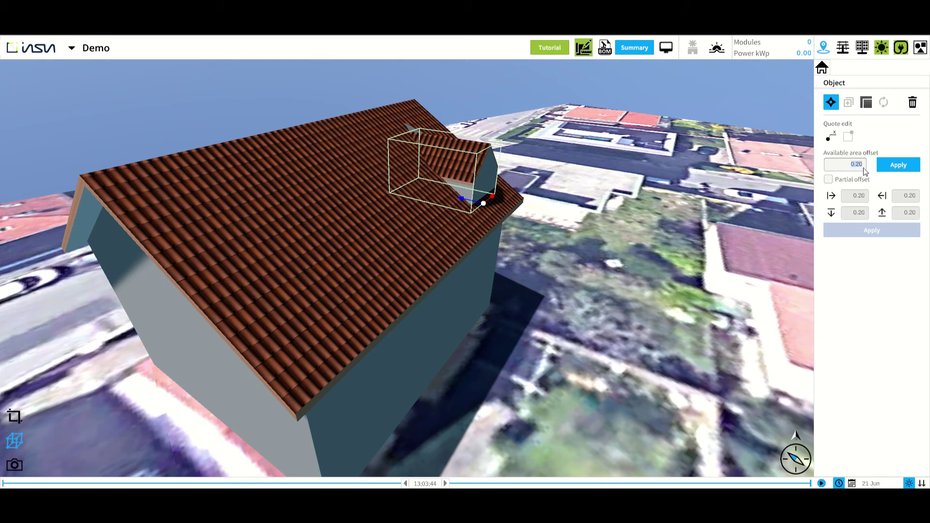
pyautogui.press('BackSpace')
pyautogui.click(896, 165)
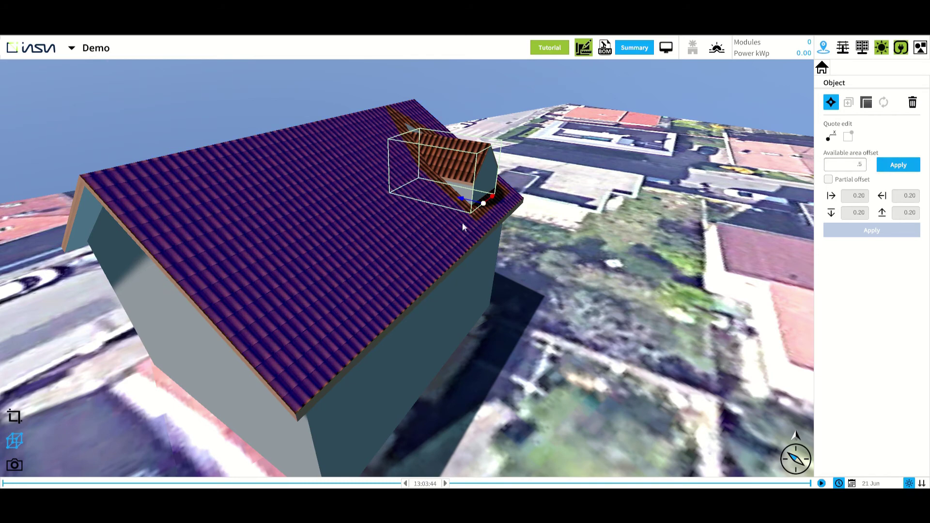
# - Examine the northern dormer's parameters in plan view and return to the building settings
pyautogui.click(15, 417)
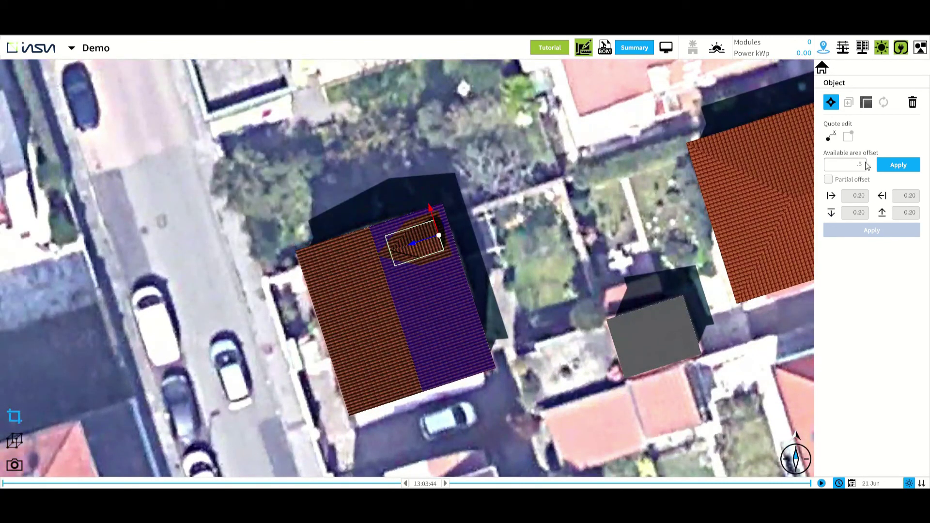
pyautogui.click(476, 256)
pyautogui.click(428, 241)
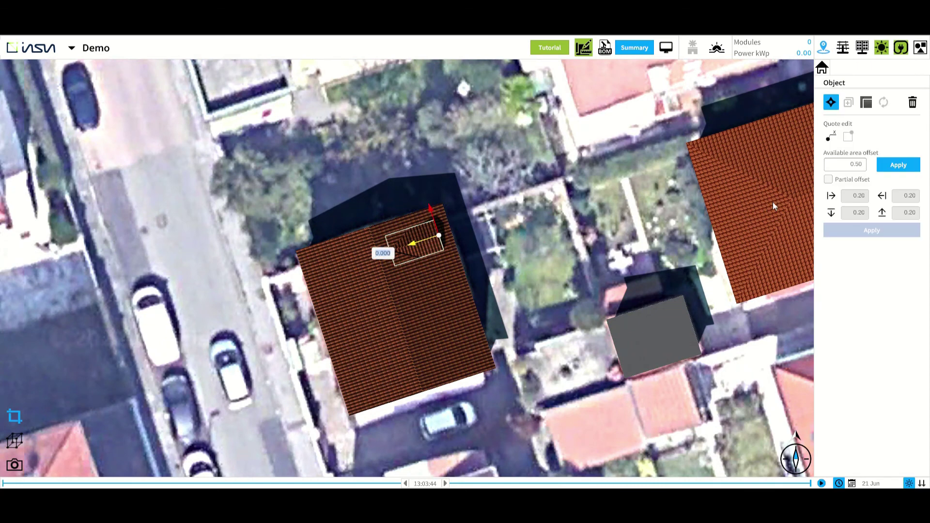
pyautogui.click(870, 106)
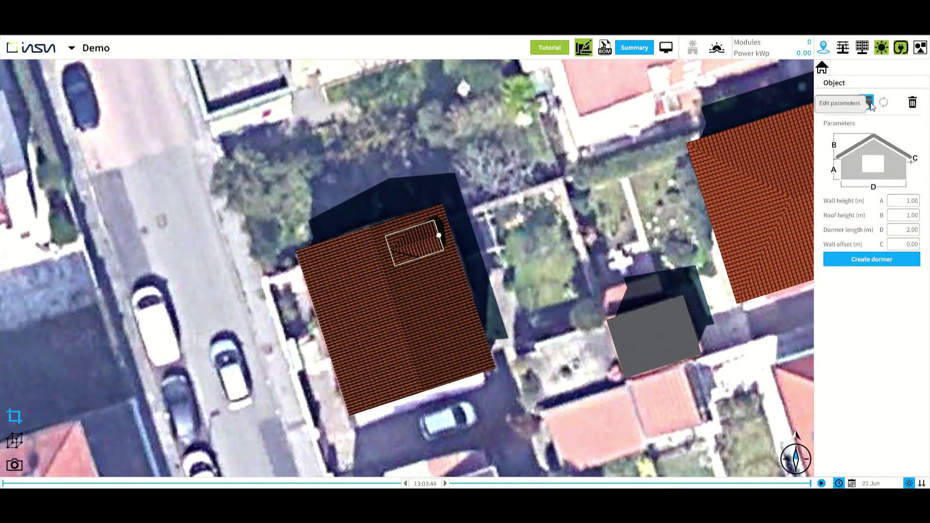
pyautogui.click(821, 68)
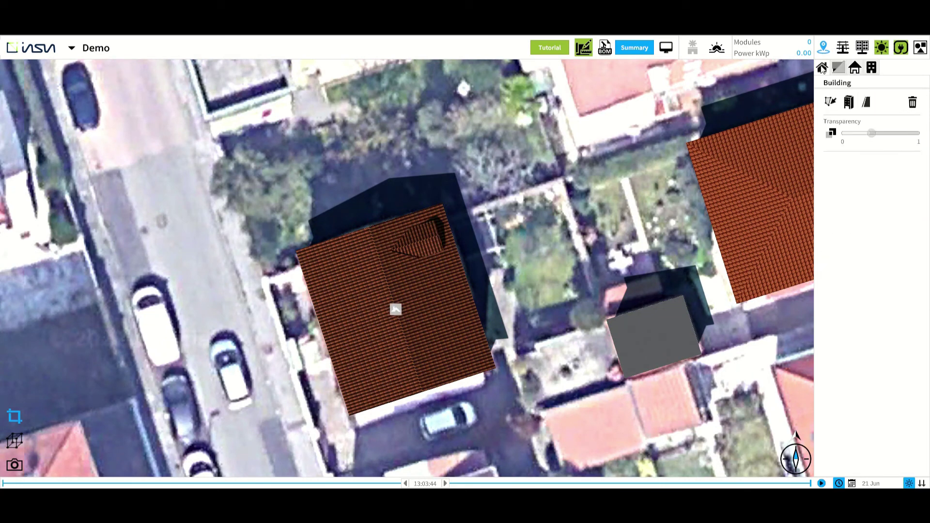
# - Place a second dormer over the southern dormer in the aerial image with transparency enabled, and make the building opaque again
pyautogui.click(833, 133)
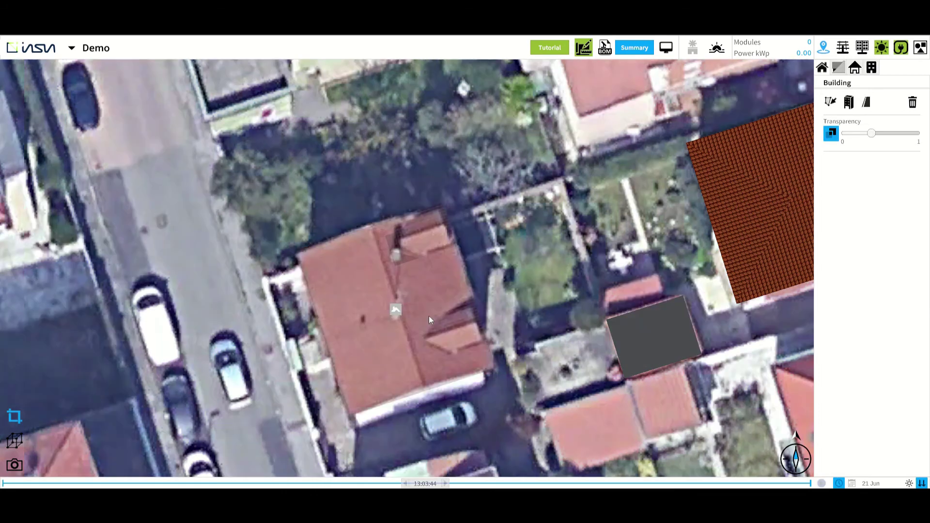
pyautogui.click(844, 69)
pyautogui.moveTo(765, 165); pyautogui.dragTo(472, 325)
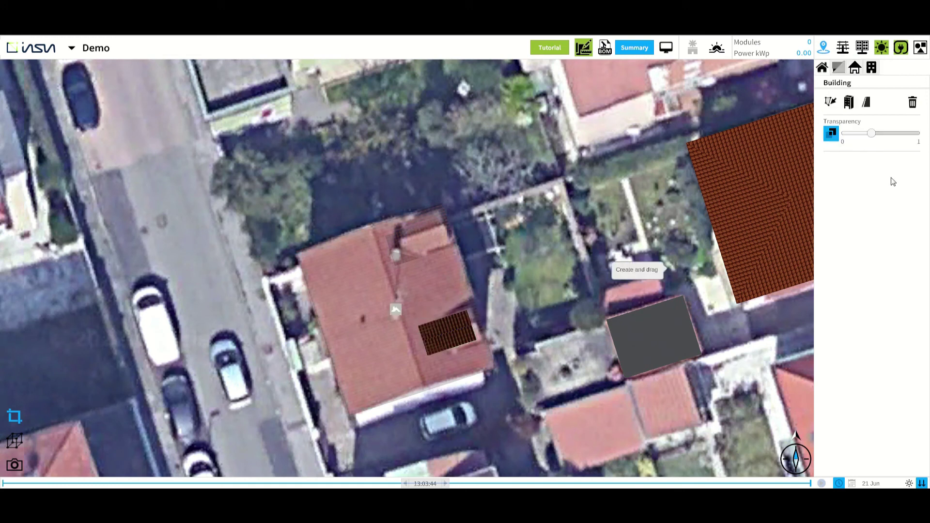
pyautogui.click(830, 136)
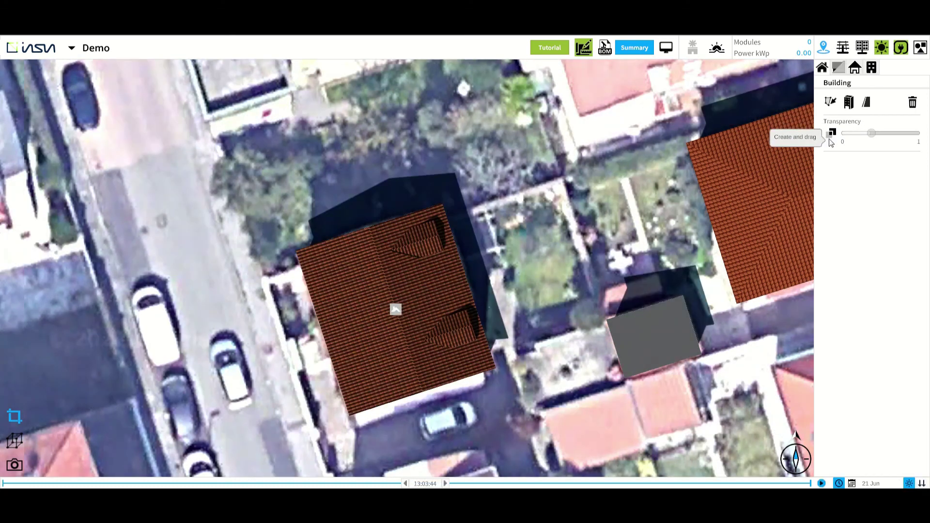
# - Show the southern dormer's position quotes and set its distance from the roof's southern gable edge to 3
pyautogui.click(468, 333)
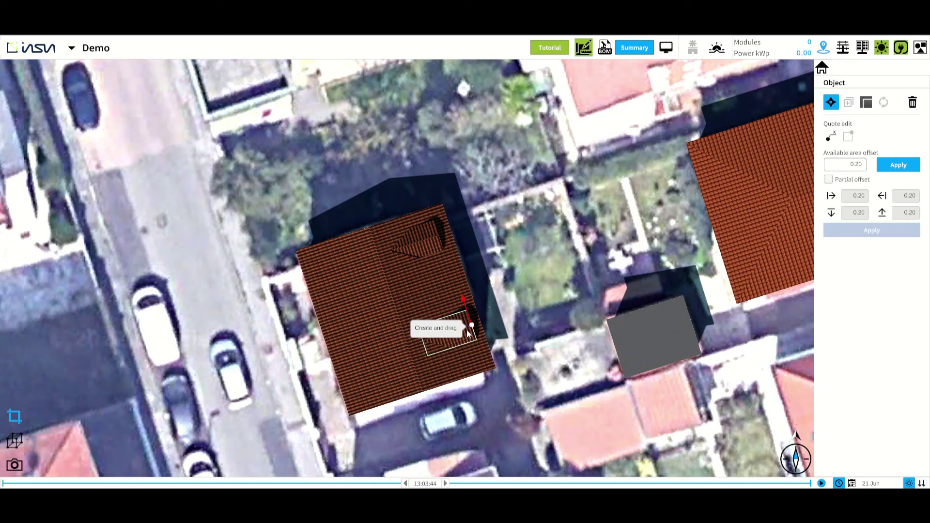
pyautogui.click(832, 138)
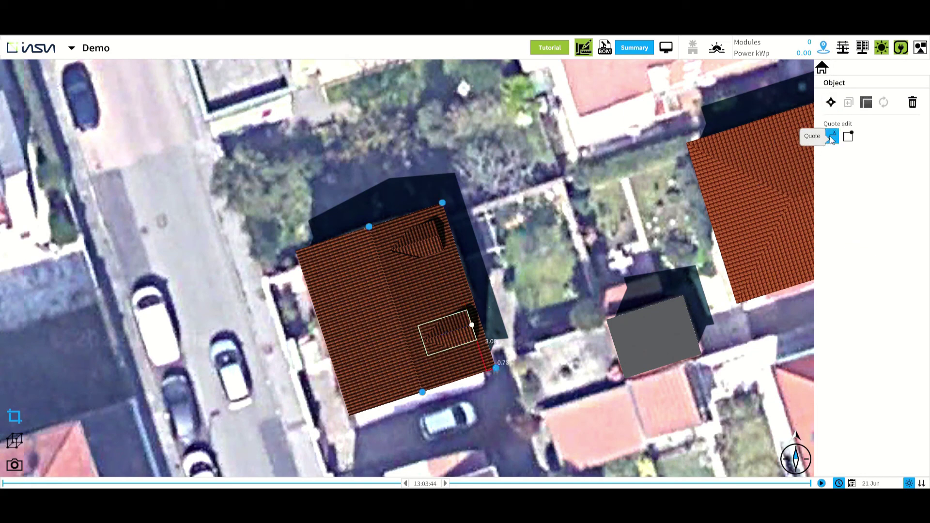
pyautogui.scroll(5, 536, 339)
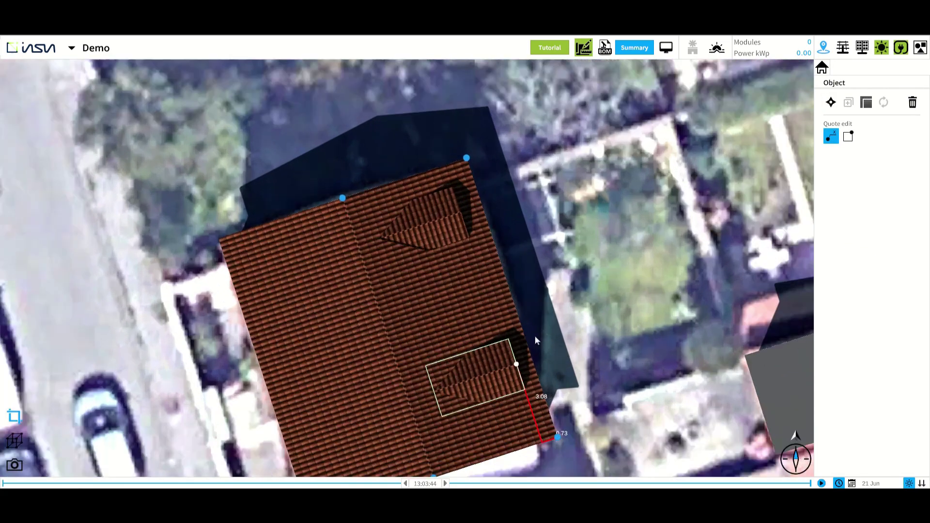
pyautogui.scroll(1, 535, 336)
pyautogui.moveTo(598, 419); pyautogui.dragTo(428, 292, button='middle')
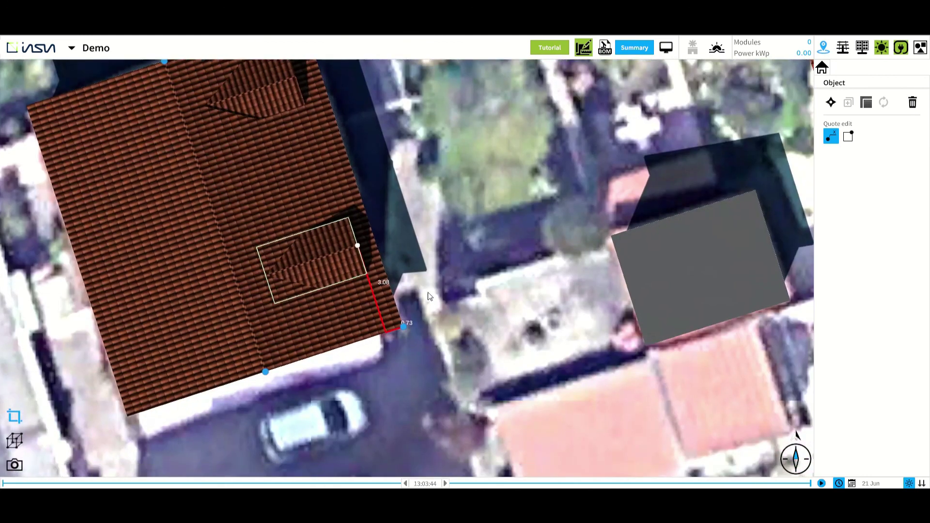
pyautogui.scroll(1, 428, 292)
pyautogui.scroll(1, 429, 292)
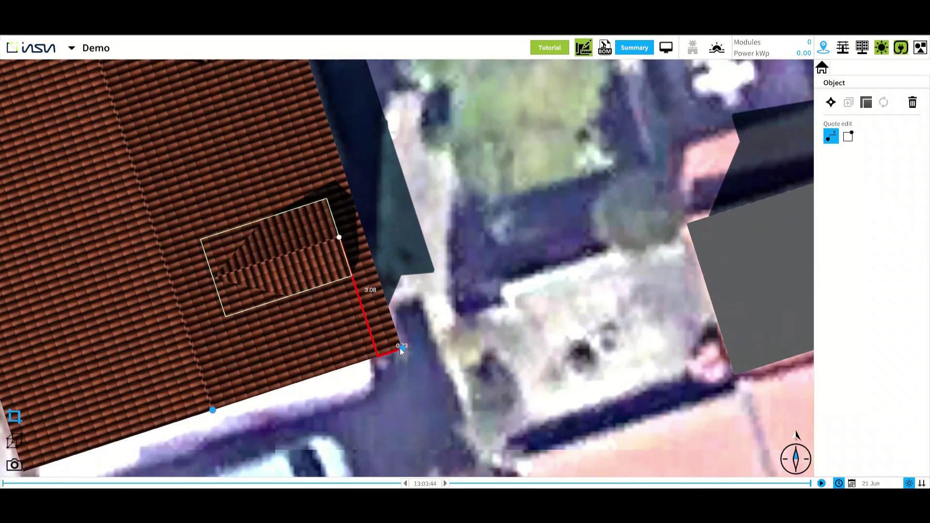
pyautogui.scroll(2, 414, 339)
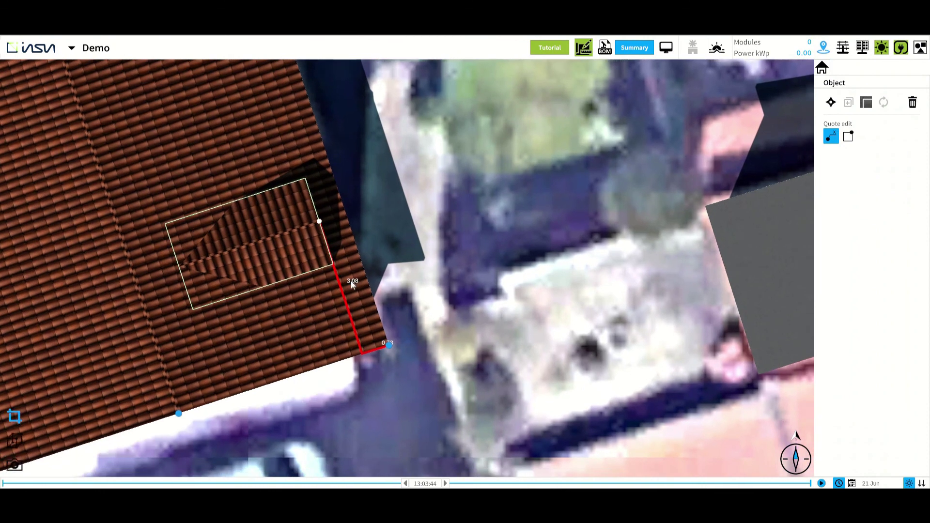
pyautogui.write('3')
pyautogui.press('Return')
# - Position the southern dormer 3.5 from the roof's southern gable edge and 1 from the eastern eave
pyautogui.click(356, 284)
pyautogui.press('BackSpace')
pyautogui.write('3.1')
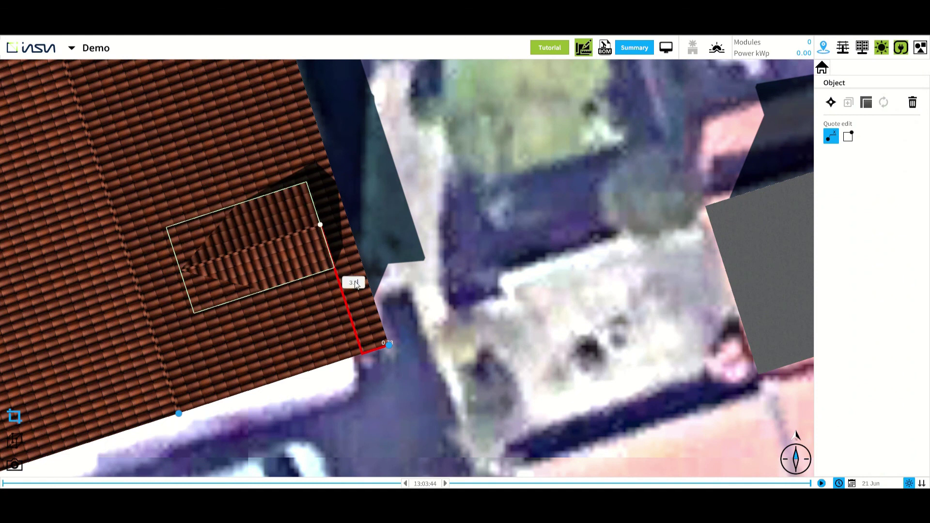
pyautogui.write('.5')
pyautogui.press('Return')
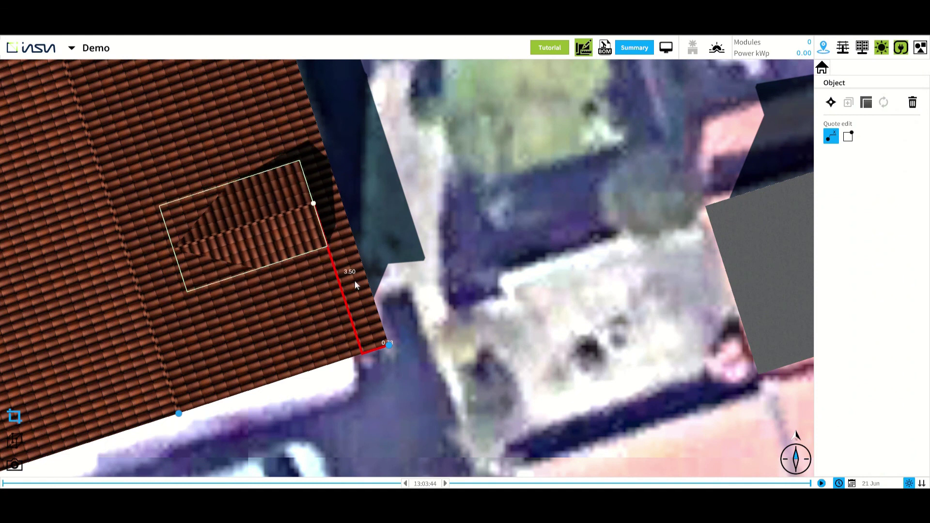
pyautogui.click(388, 343)
pyautogui.press('BackSpace')
pyautogui.write('1')
pyautogui.press('Return')
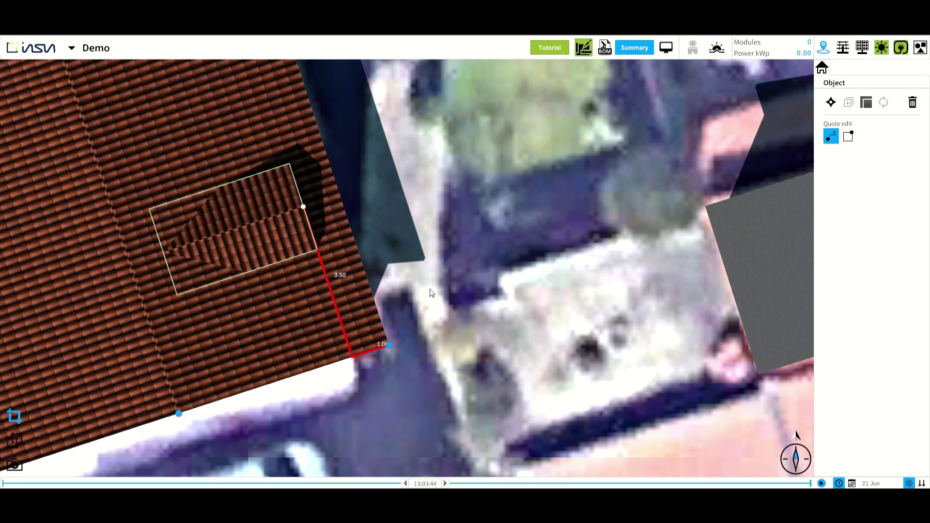